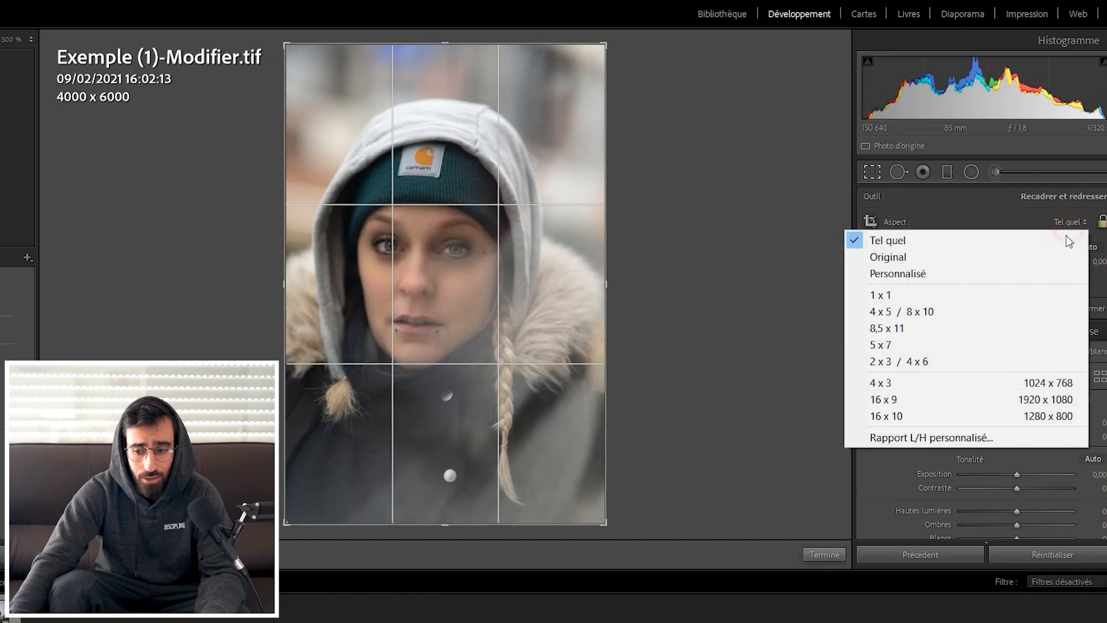
# - Crop the portrait to the 4 x 5 / 8 x 10 ratio, tightening the frame around the face to about 3445 x 4306
pyautogui.click(920, 312)
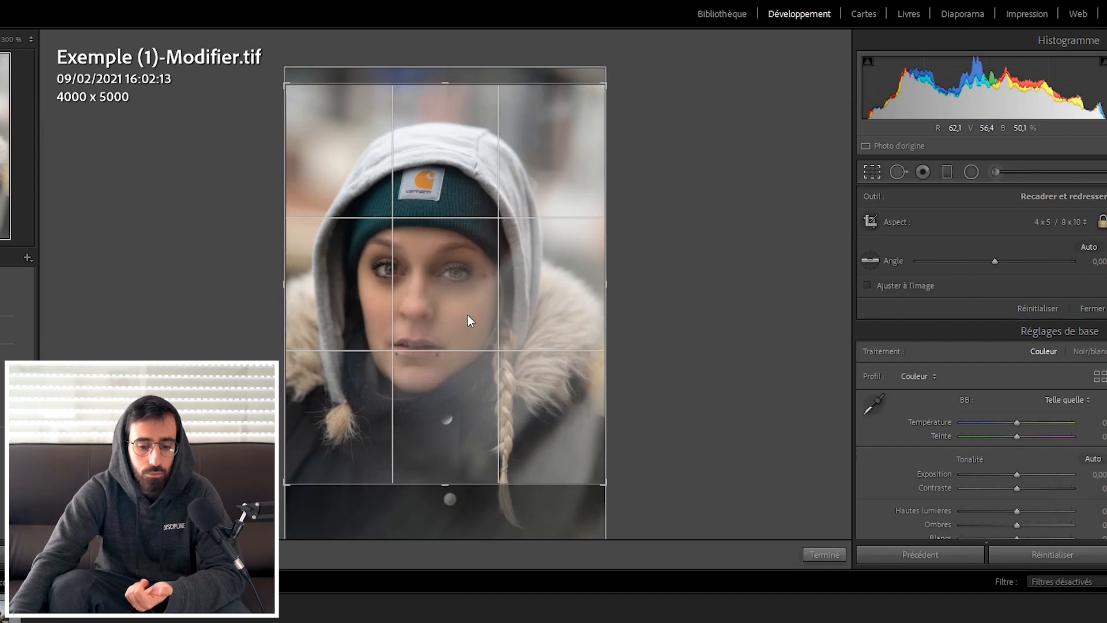
pyautogui.moveTo(604, 282); pyautogui.dragTo(563, 282)
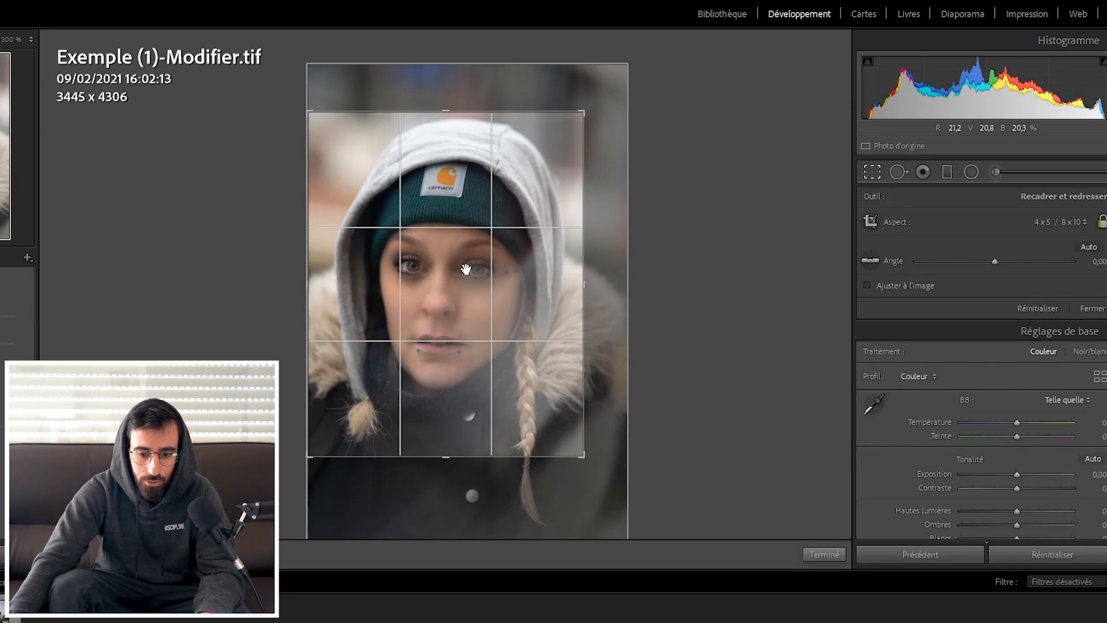
pyautogui.press('Return')
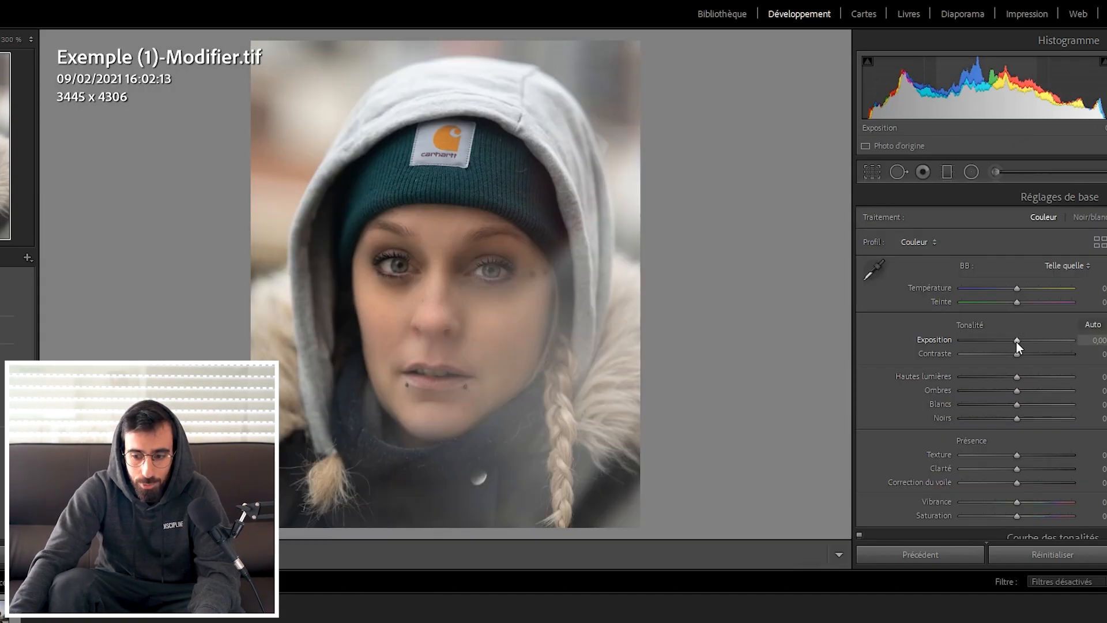
# - Set Contraste to +8, Hautes lumières to −65, Ombres to +21, Blancs to −25, Noirs to +5 and Texture to +23
pyautogui.moveTo(1016, 377); pyautogui.dragTo(1029, 454)
pyautogui.moveTo(1020, 353); pyautogui.dragTo(1026, 355)
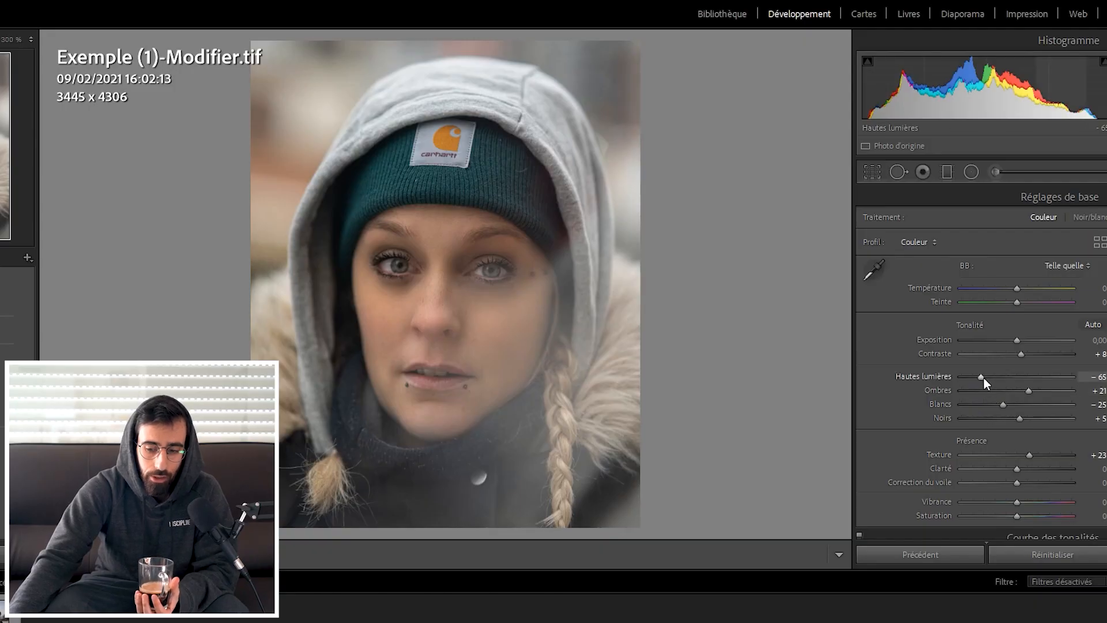
# - Try a Hautes lumières value of −61 and undo the adjustment
pyautogui.moveTo(982, 377)
pyautogui.mouseDown()
pyautogui.moveTo(1072, 378)
pyautogui.moveTo(993, 376)
pyautogui.moveTo(1032, 379)
pyautogui.moveTo(984, 385)
pyautogui.mouseUp()
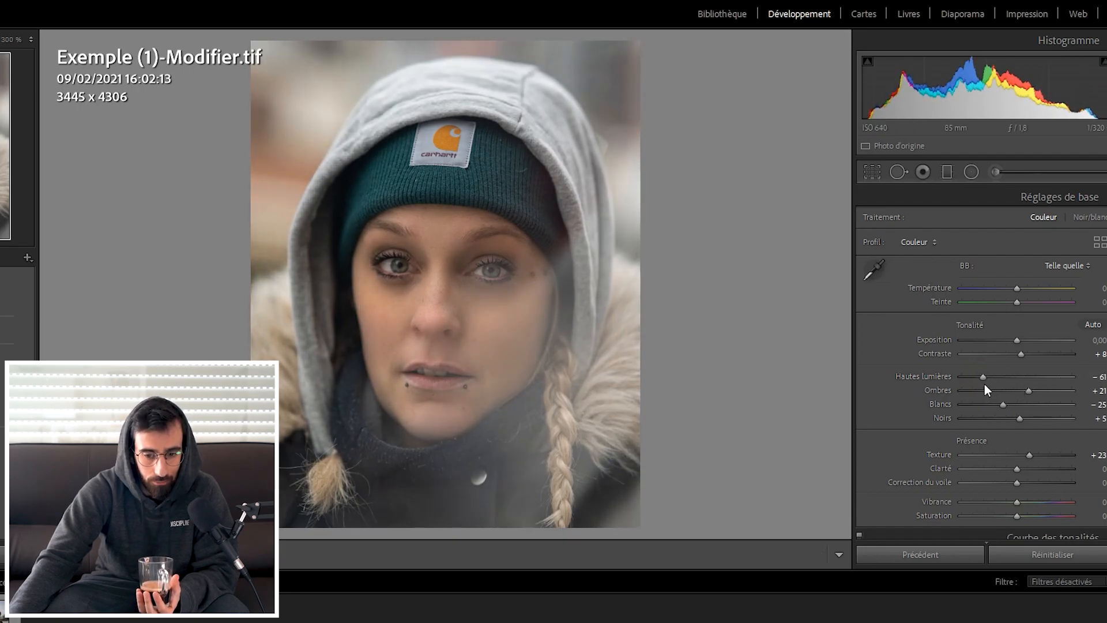
pyautogui.hotkey('ctrl', 'z')
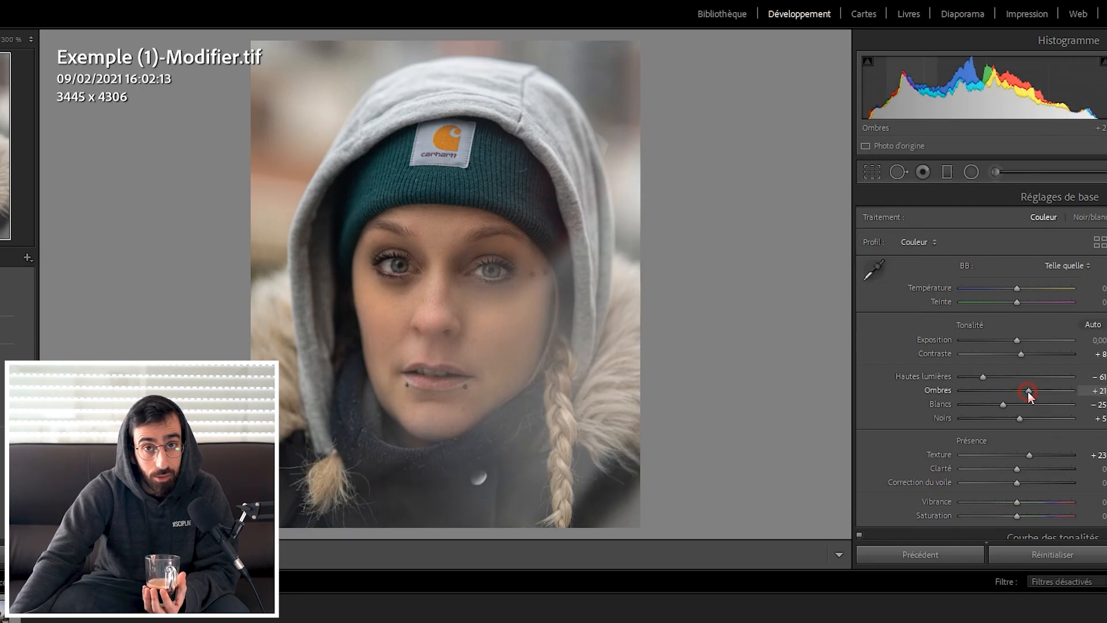
pyautogui.hotkey('ctrl', 'z')
pyautogui.hotkey('ctrl', 'z')
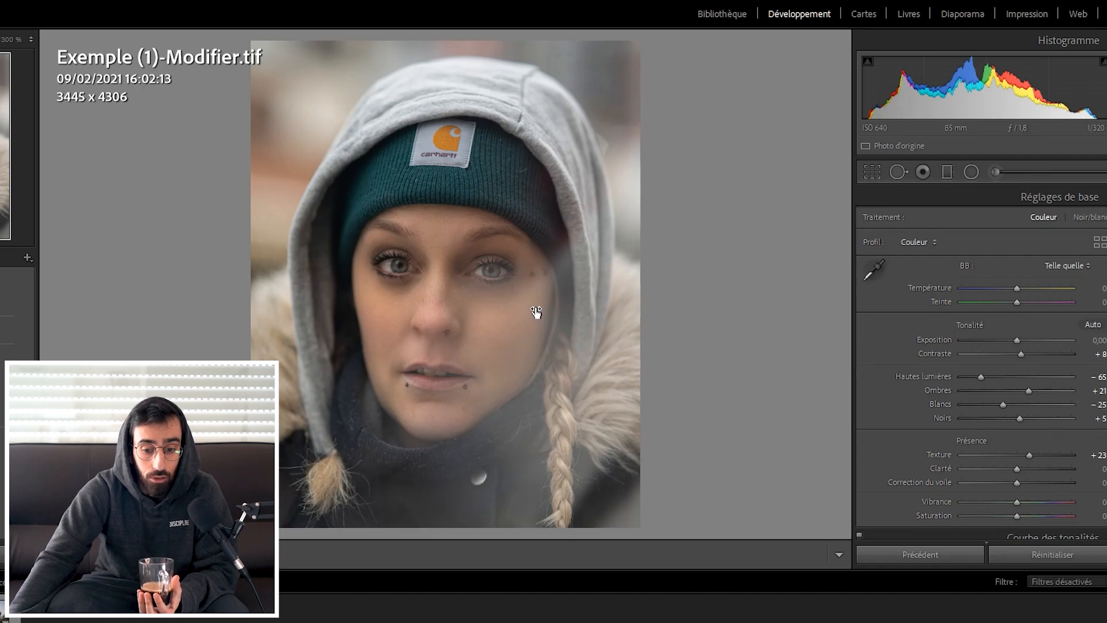
# - Try extreme values of −100 for Blancs and Contraste, undoing each adjustment
pyautogui.moveTo(1004, 404); pyautogui.dragTo(796, 400)
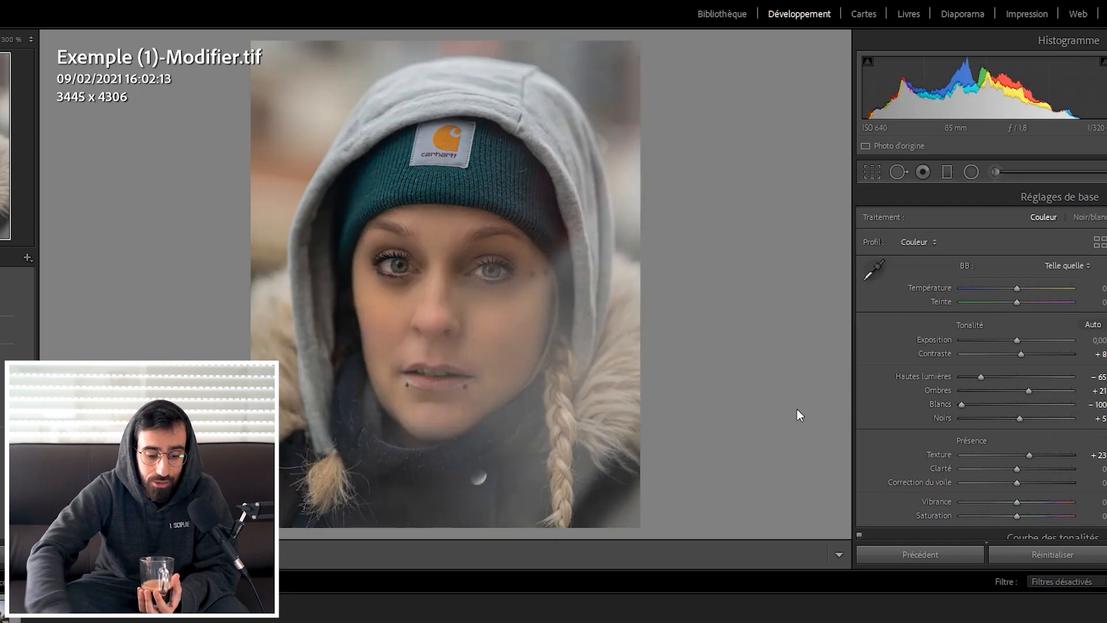
pyautogui.hotkey('ctrl', 'z')
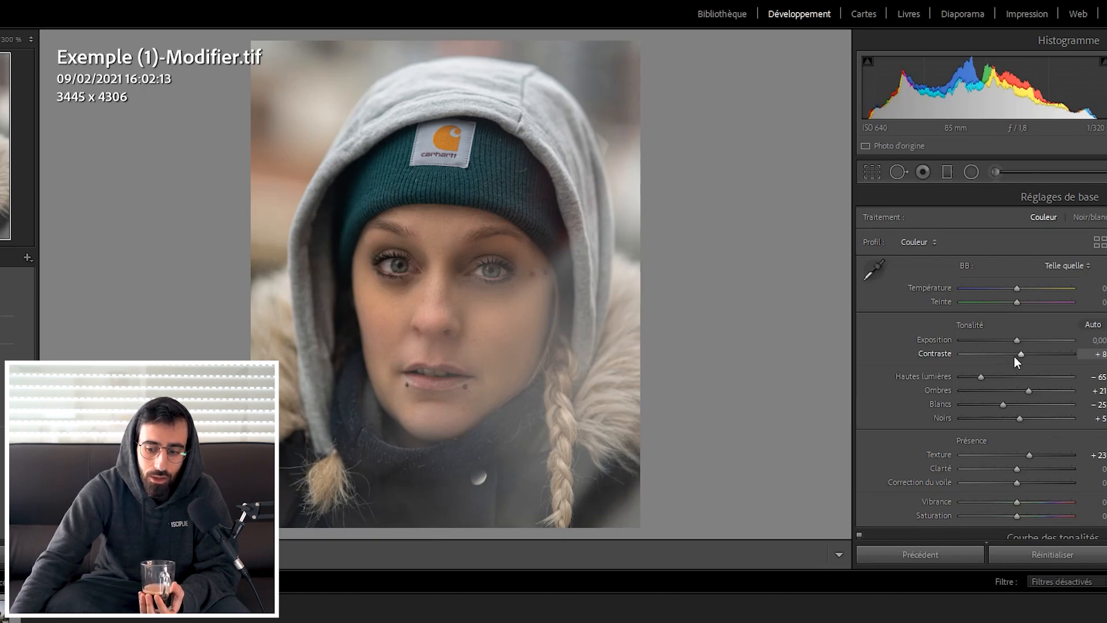
pyautogui.moveTo(1014, 356); pyautogui.dragTo(1088, 365)
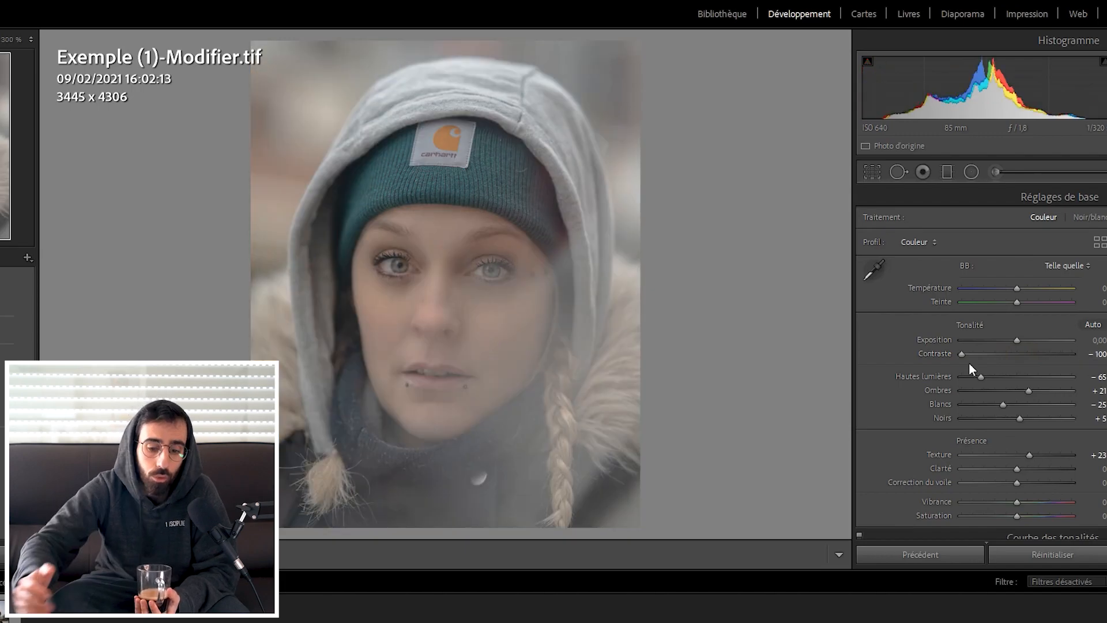
pyautogui.hotkey('ctrl', 'z')
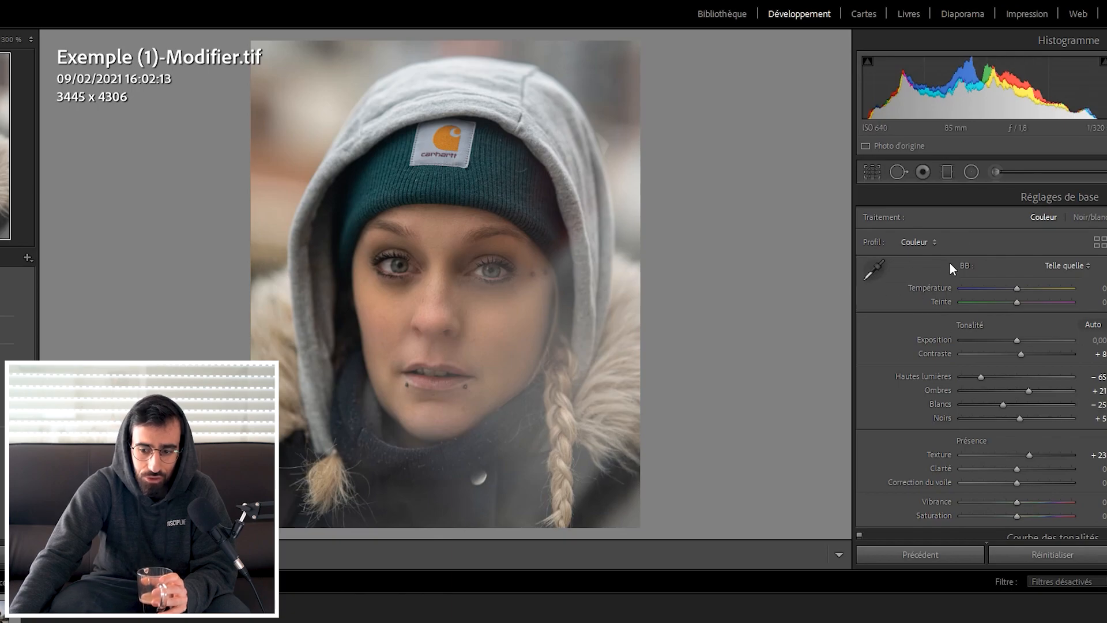
# - Correct the photo's white balance by sampling a neutral grey area on the hood beside the beanie
pyautogui.click(1013, 289)
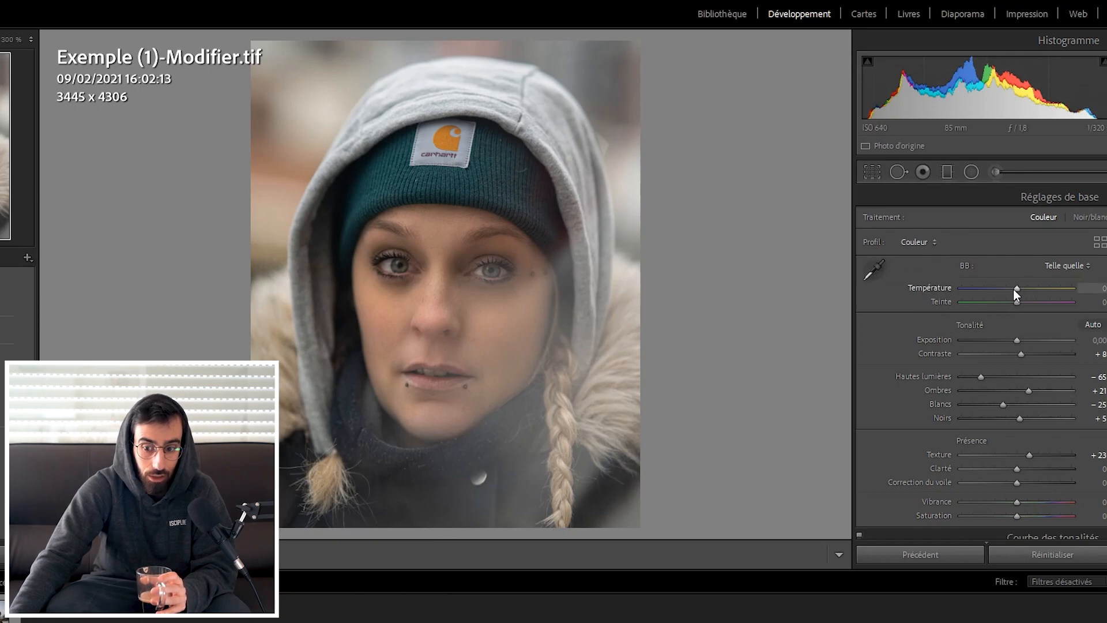
pyautogui.click(875, 271)
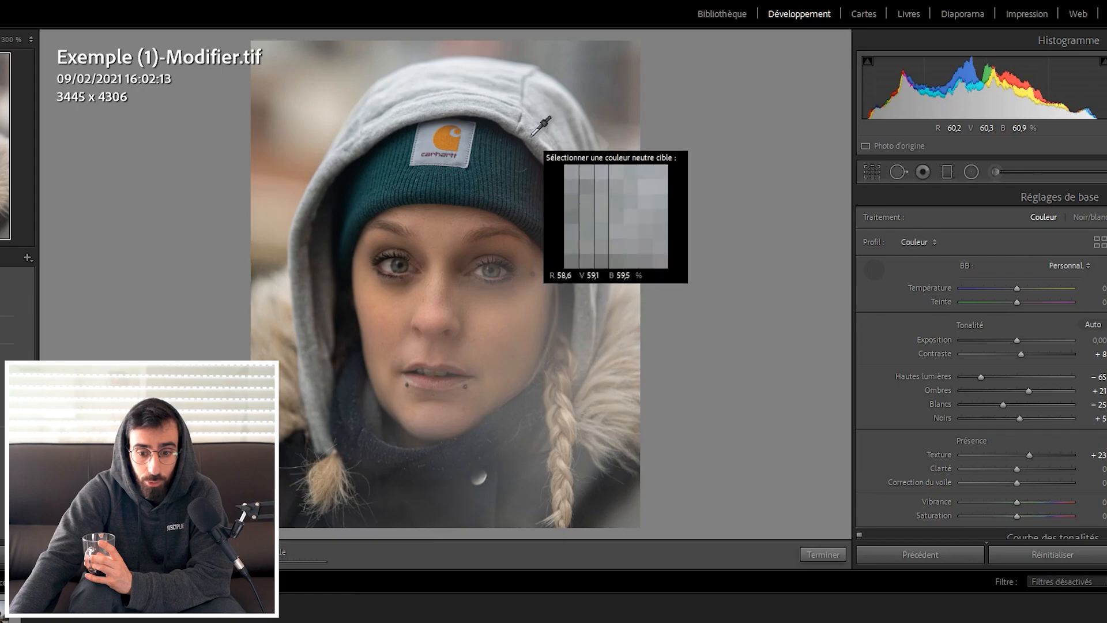
pyautogui.click(531, 136)
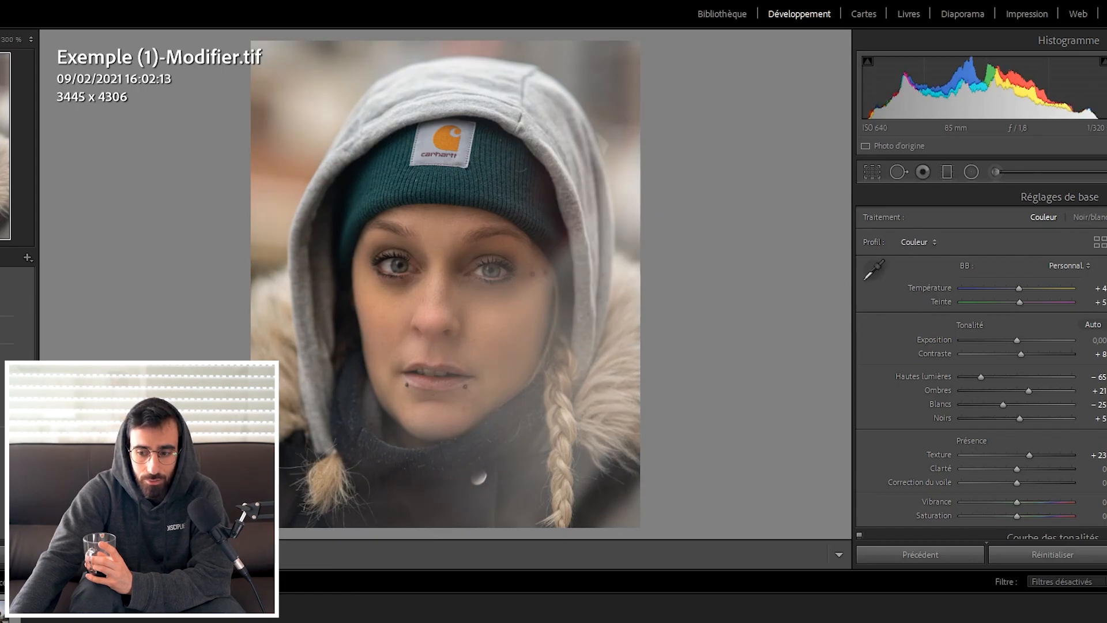
# - Set the Vert primaire Teinte to +30 in the Etalonnage settings and compare the photo before and after
pyautogui.scroll(-20, 980, 369)
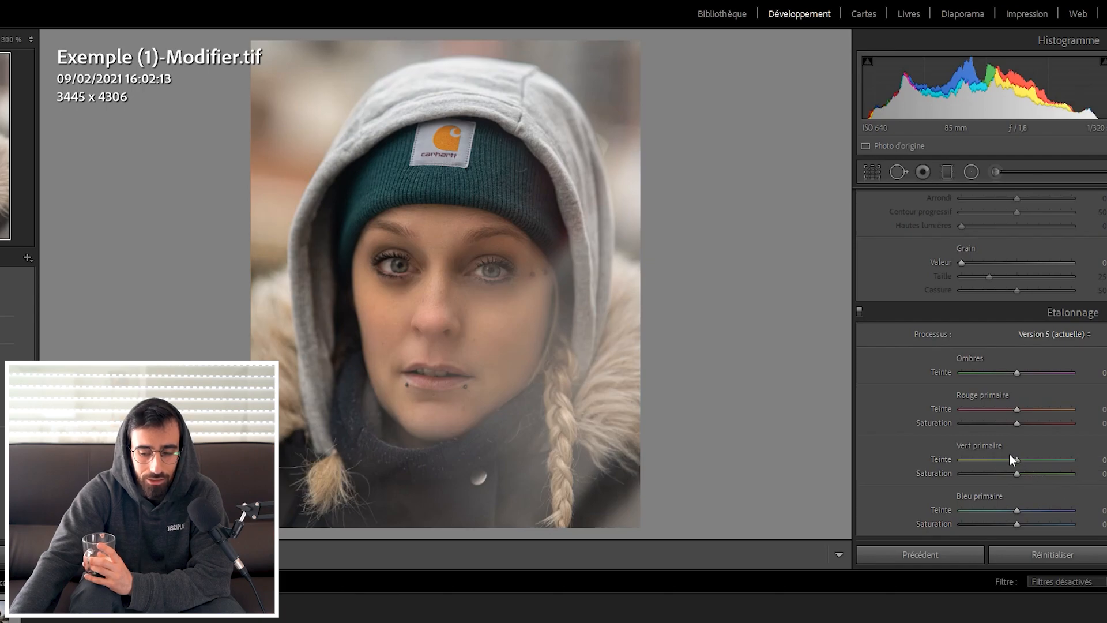
pyautogui.moveTo(1019, 459); pyautogui.dragTo(1037, 459)
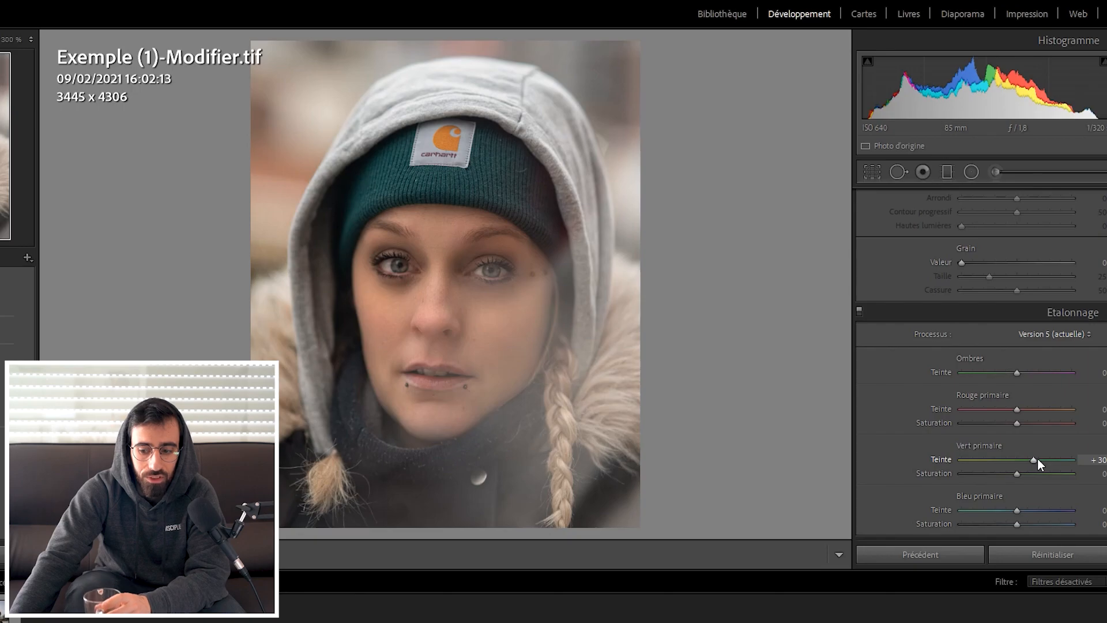
pyautogui.press('y')
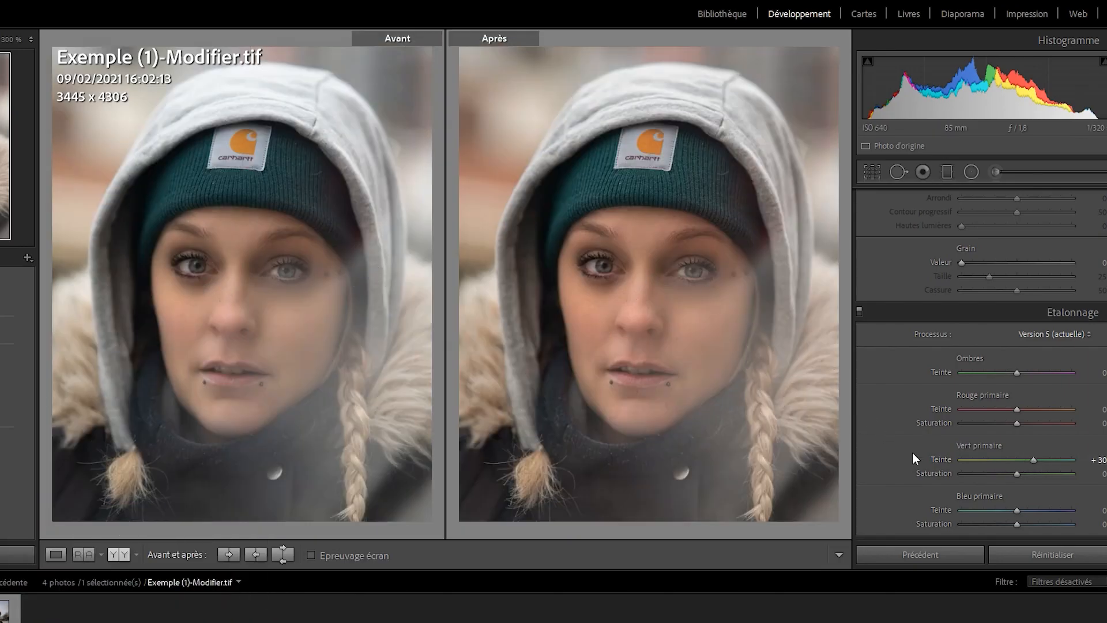
# - Add a graduated filter just outside the photo's right edge, covering the whole image, and check its mask overlay
pyautogui.scroll(15, 922, 427)
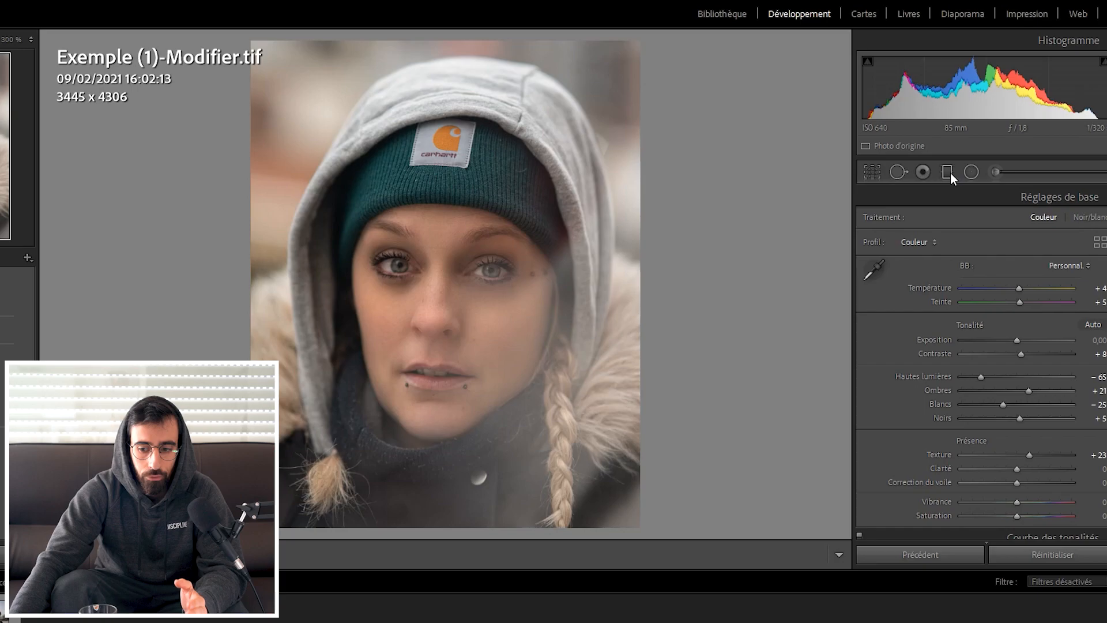
pyautogui.click(949, 176)
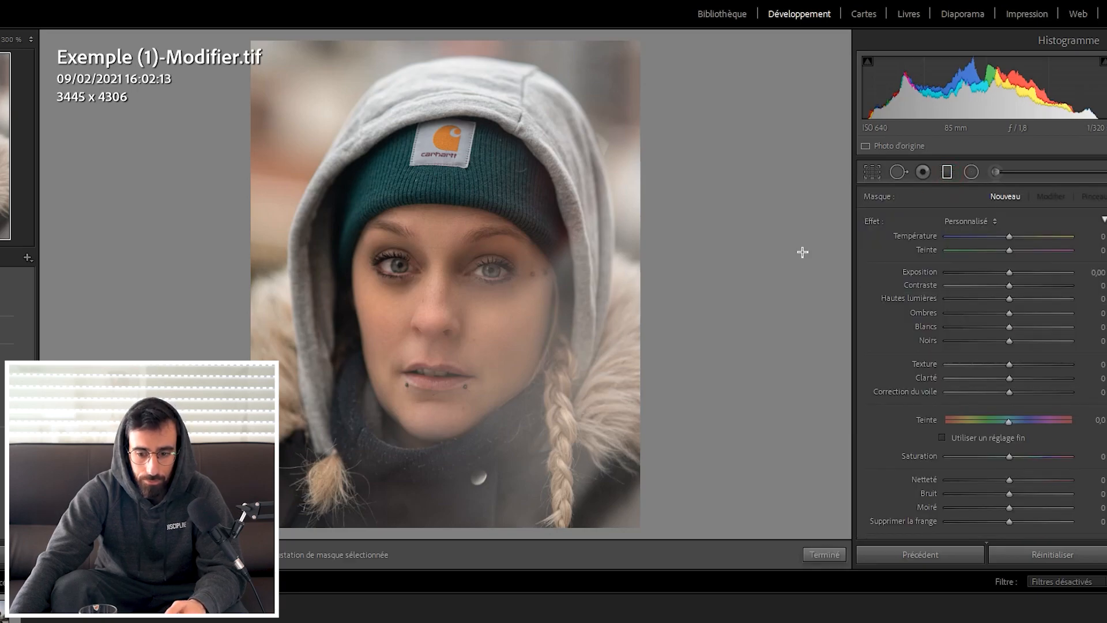
pyautogui.moveTo(694, 285); pyautogui.dragTo(732, 285)
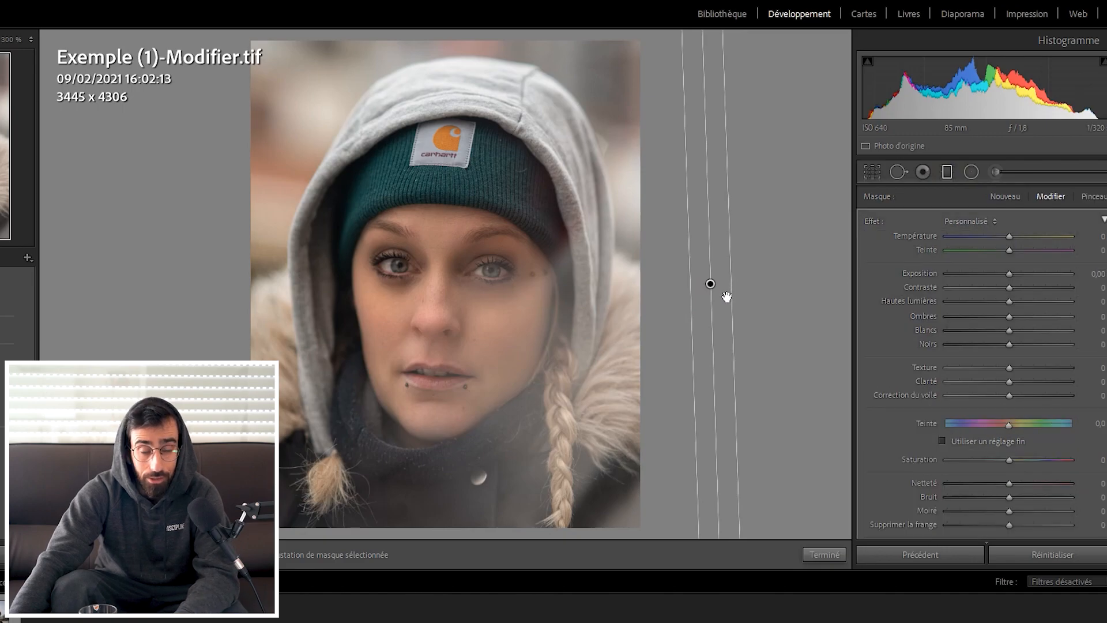
pyautogui.press('o')
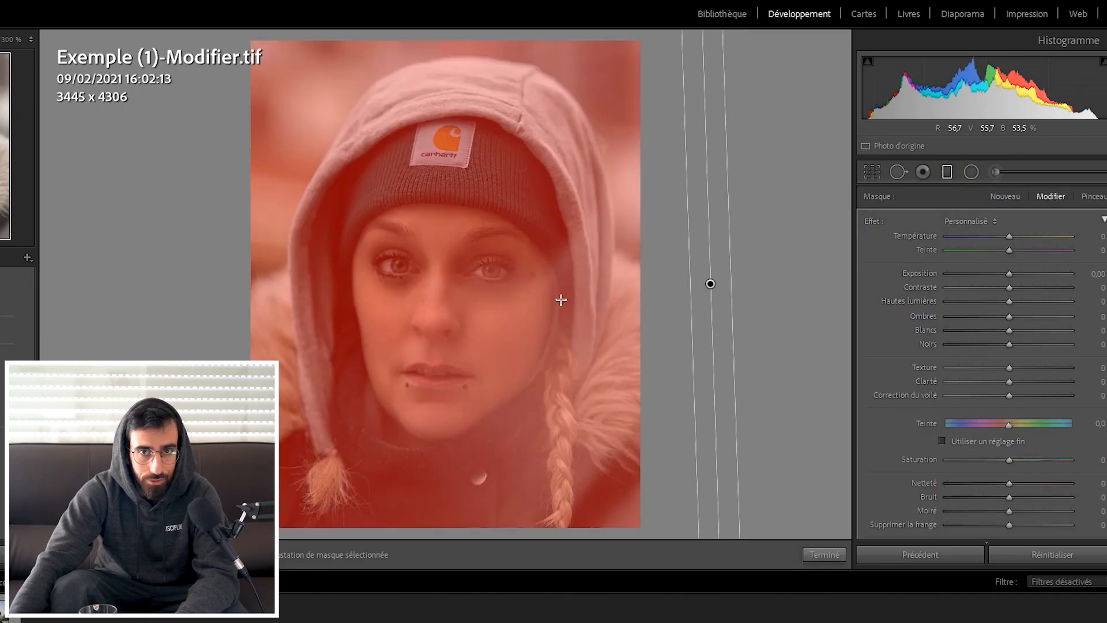
# - Limit the graduated filter to bright tones with a Luminance range mask of 60/100, displaying the luminance mask
pyautogui.scroll(-3, 918, 380)
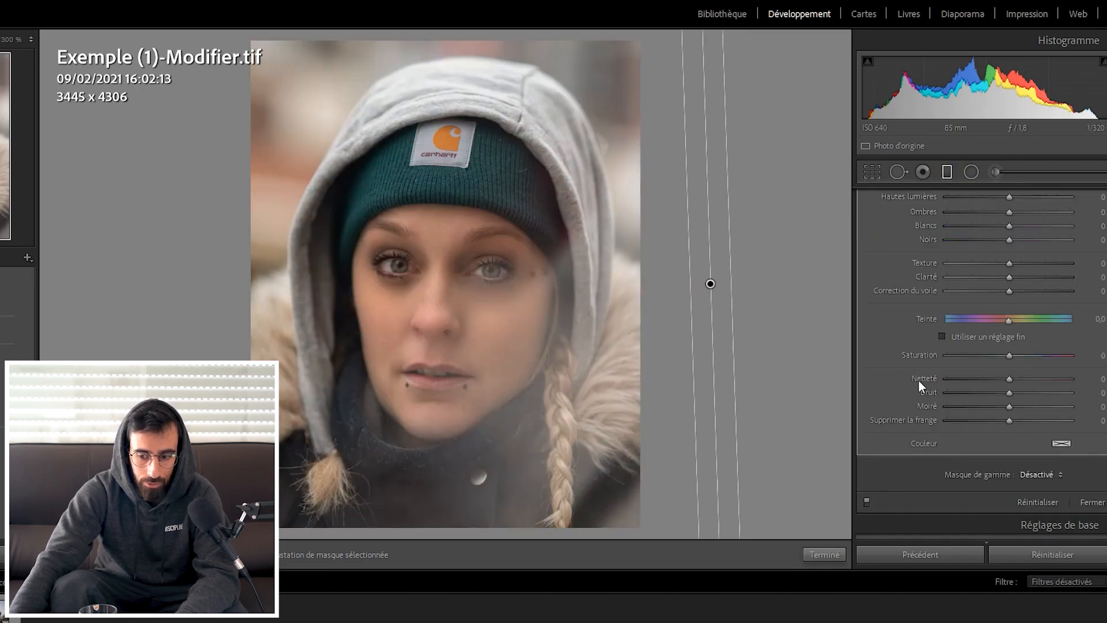
pyautogui.click(1057, 482)
pyautogui.click(1049, 532)
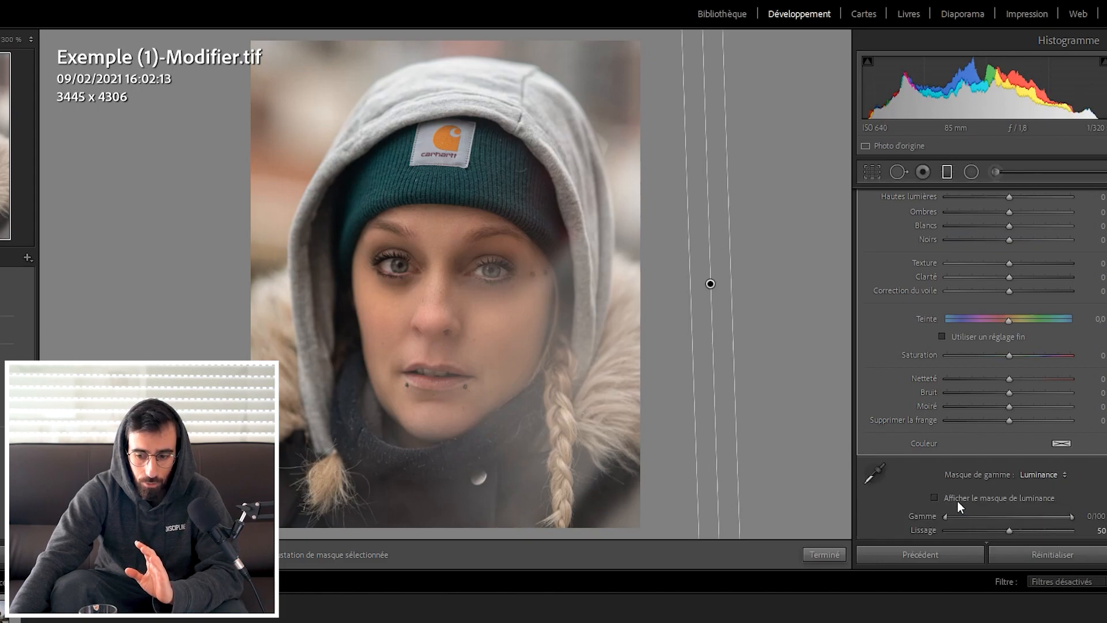
pyautogui.click(934, 496)
pyautogui.scroll(-3, 893, 494)
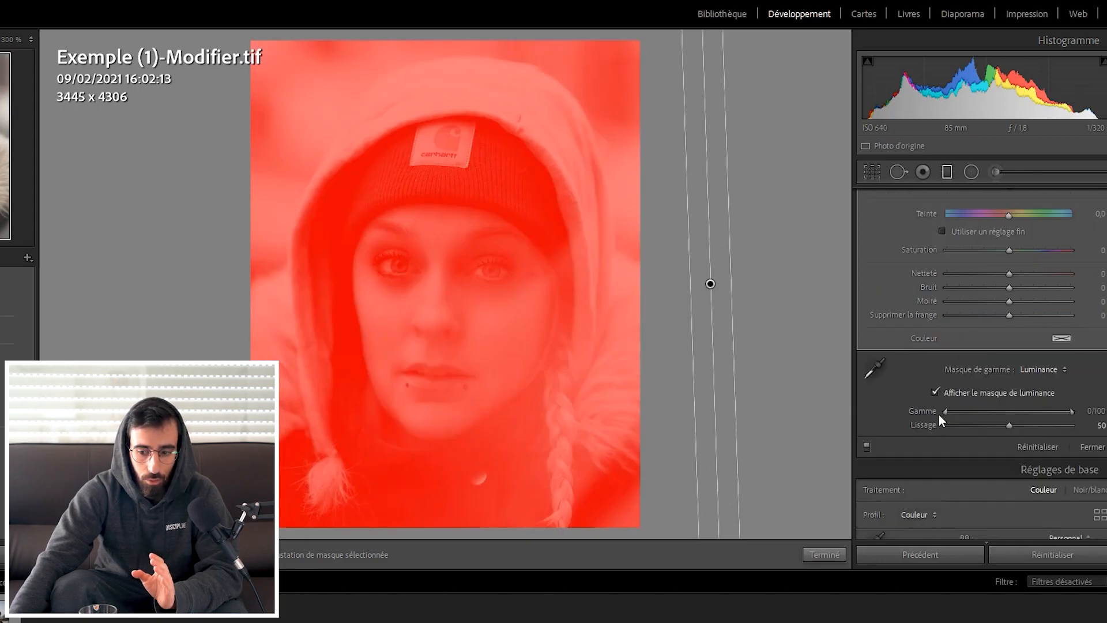
pyautogui.moveTo(981, 411)
pyautogui.mouseDown()
pyautogui.moveTo(942, 412)
pyautogui.moveTo(970, 410)
pyautogui.mouseUp()
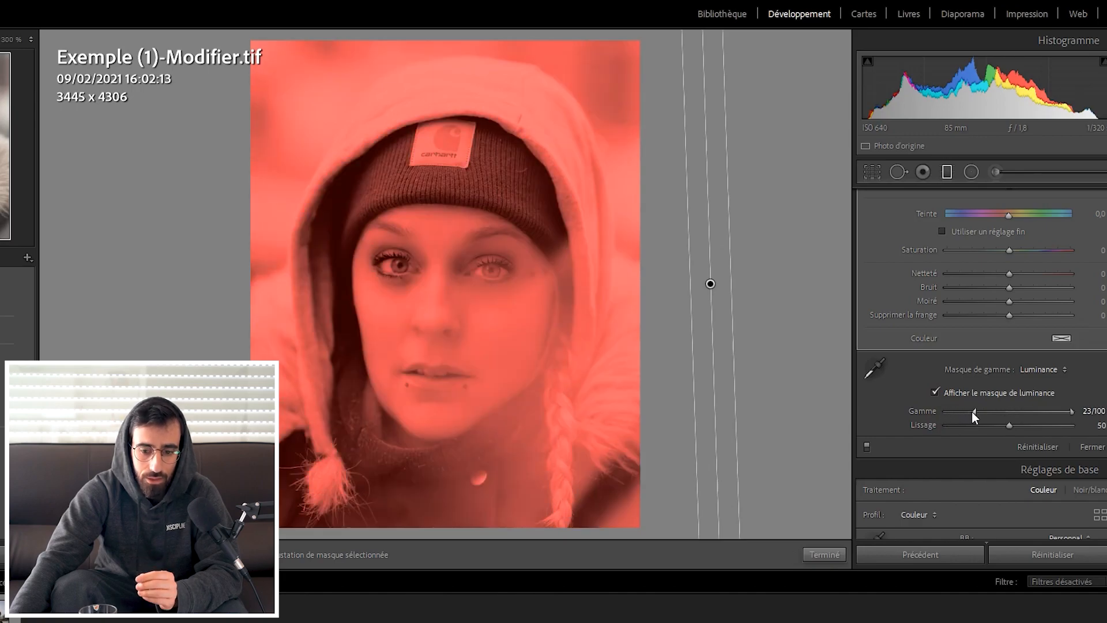
pyautogui.doubleClick(973, 411)
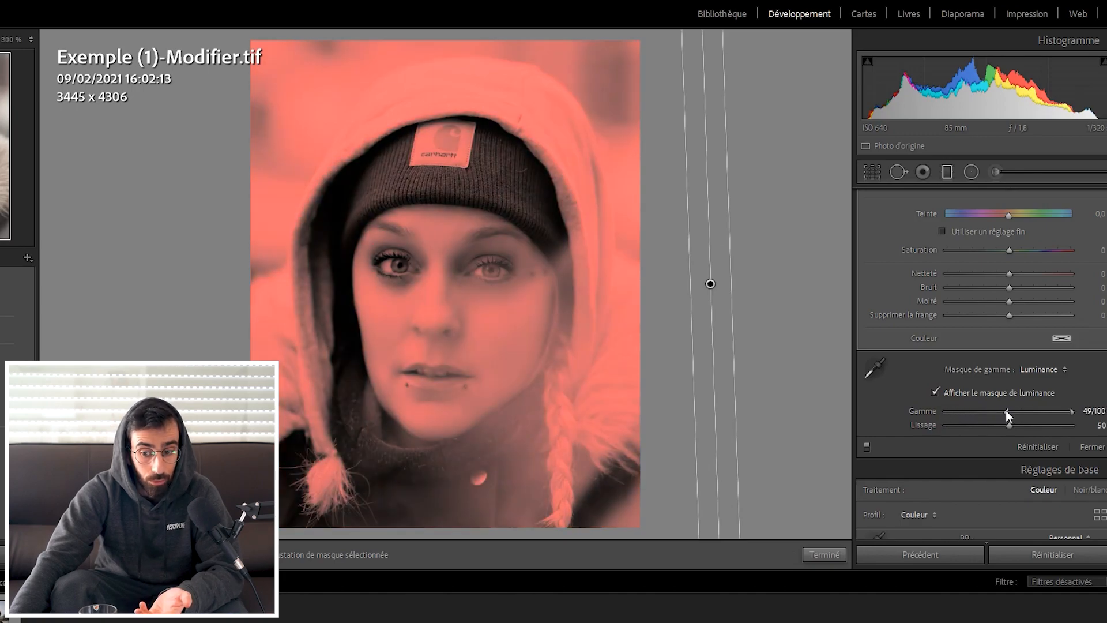
pyautogui.moveTo(1070, 410); pyautogui.dragTo(1021, 414)
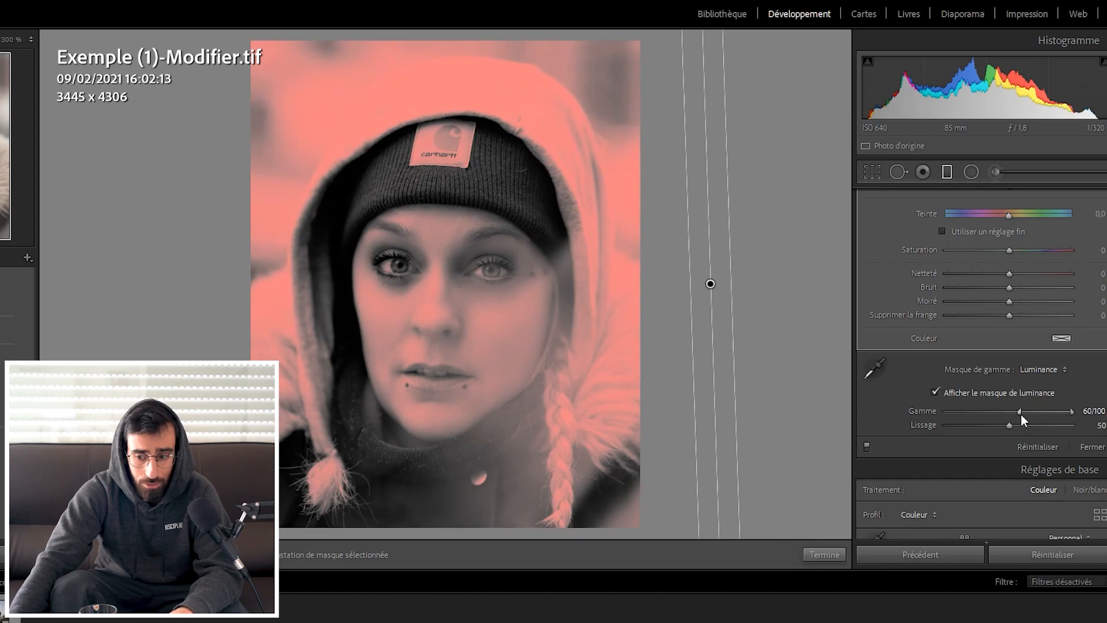
# - Try a Contraste of 100 on the bright-tone filter and undo it
pyautogui.scroll(5, 1025, 415)
pyautogui.moveTo(1012, 287); pyautogui.dragTo(1090, 293)
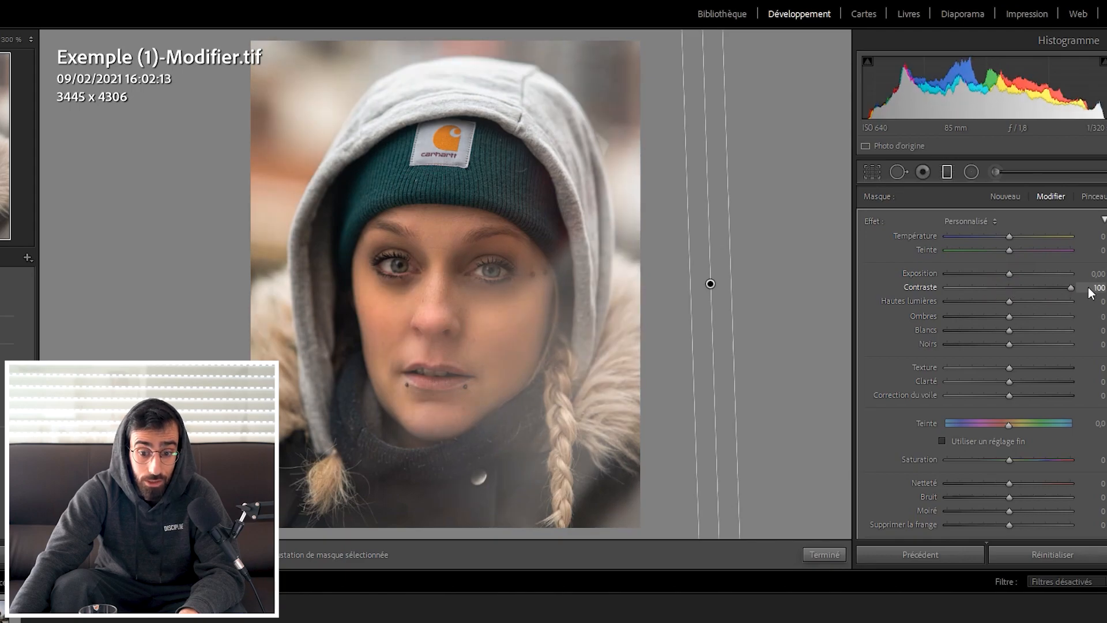
pyautogui.hotkey('ctrl', 'z')
# - Set the bright-tone filter's Hautes lumières to −12 and shift its Température slightly warmer
pyautogui.moveTo(1008, 304); pyautogui.dragTo(1001, 302)
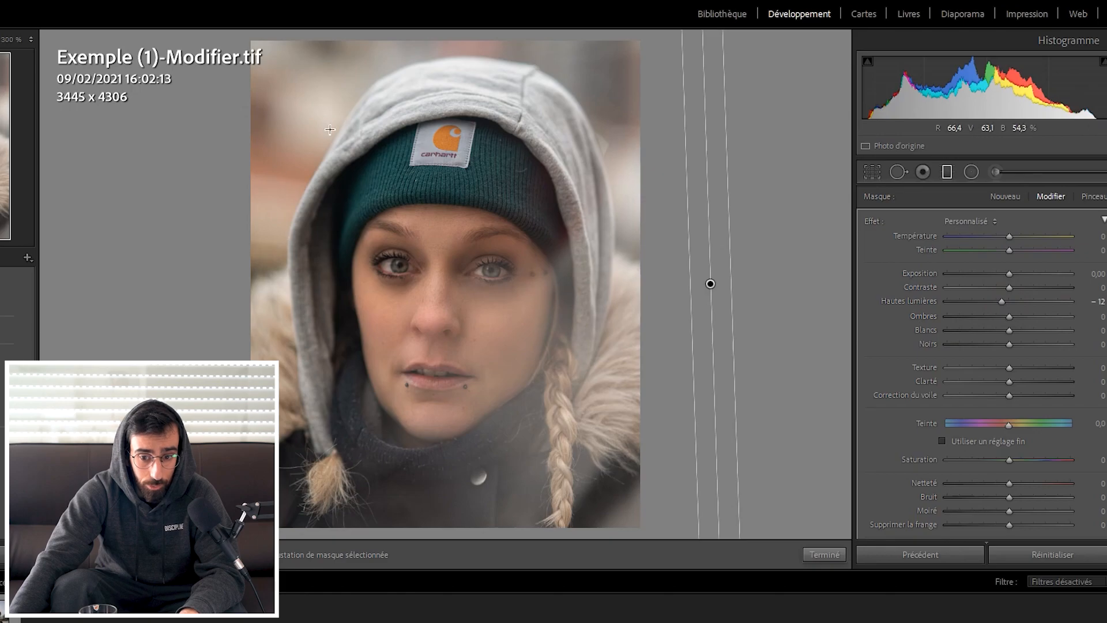
pyautogui.moveTo(1013, 238); pyautogui.dragTo(1016, 239)
# - Add a second graduated filter outside the photo's left edge and limit it to dark tones with a Luminance range mask
pyautogui.moveTo(222, 305); pyautogui.dragTo(203, 304)
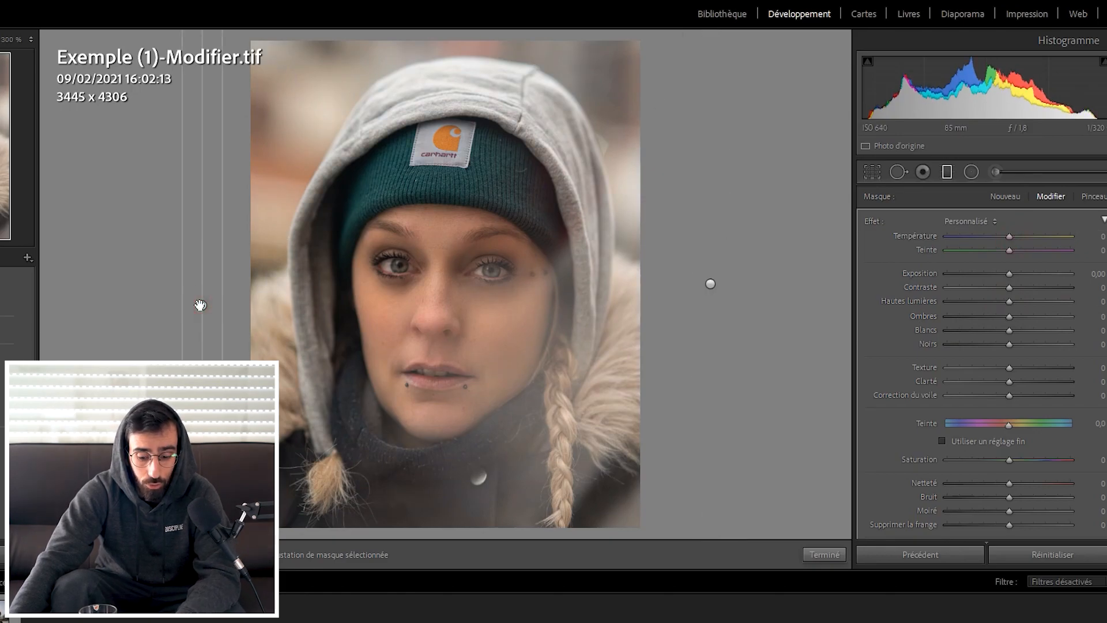
pyautogui.press('o')
pyautogui.scroll(-3, 980, 462)
pyautogui.click(1041, 474)
pyautogui.click(1037, 524)
pyautogui.moveTo(1072, 516); pyautogui.dragTo(1015, 531)
# - Set the dark-tone filter's Température to −9 and Ombres to 13, check its mask overlay and close the filter
pyautogui.scroll(5, 934, 286)
pyautogui.press('o')
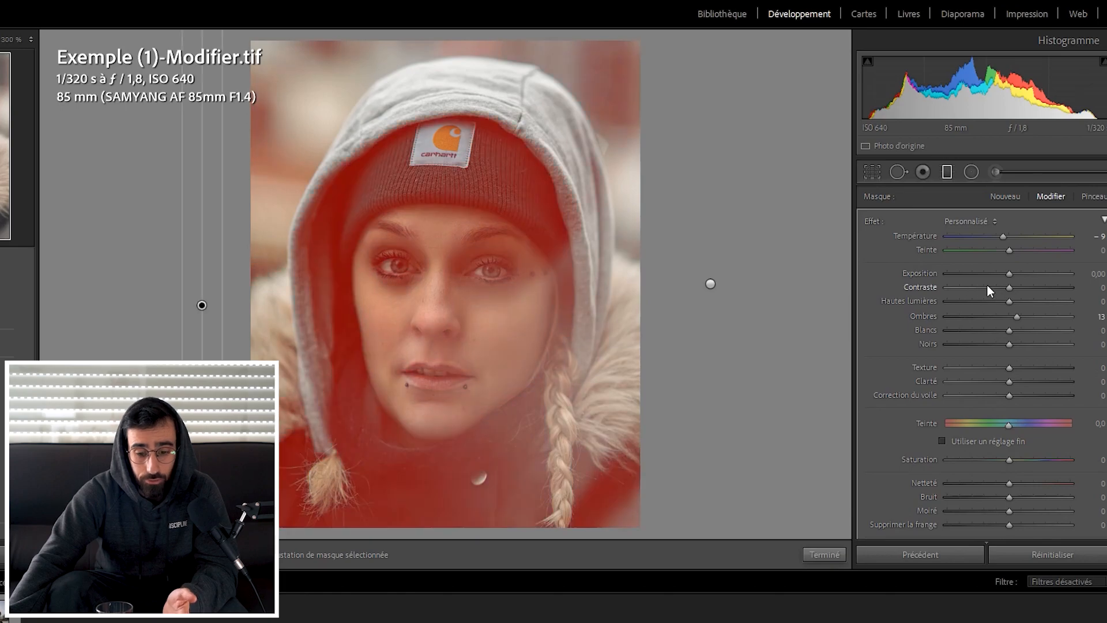
pyautogui.press('o')
pyautogui.press('o')
pyautogui.press('o')
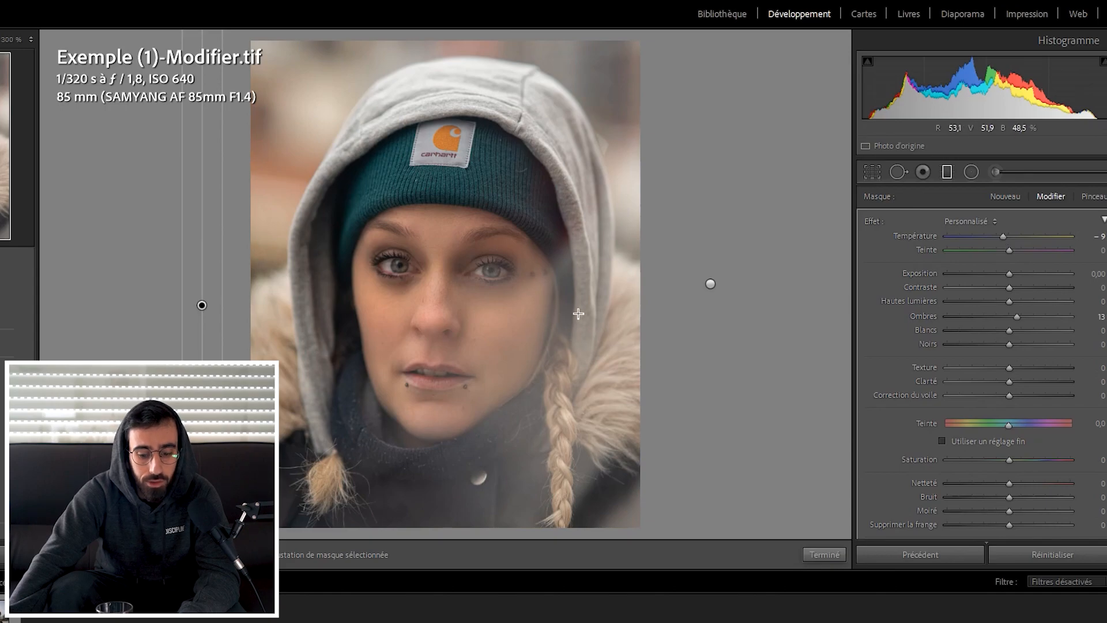
pyautogui.click(947, 172)
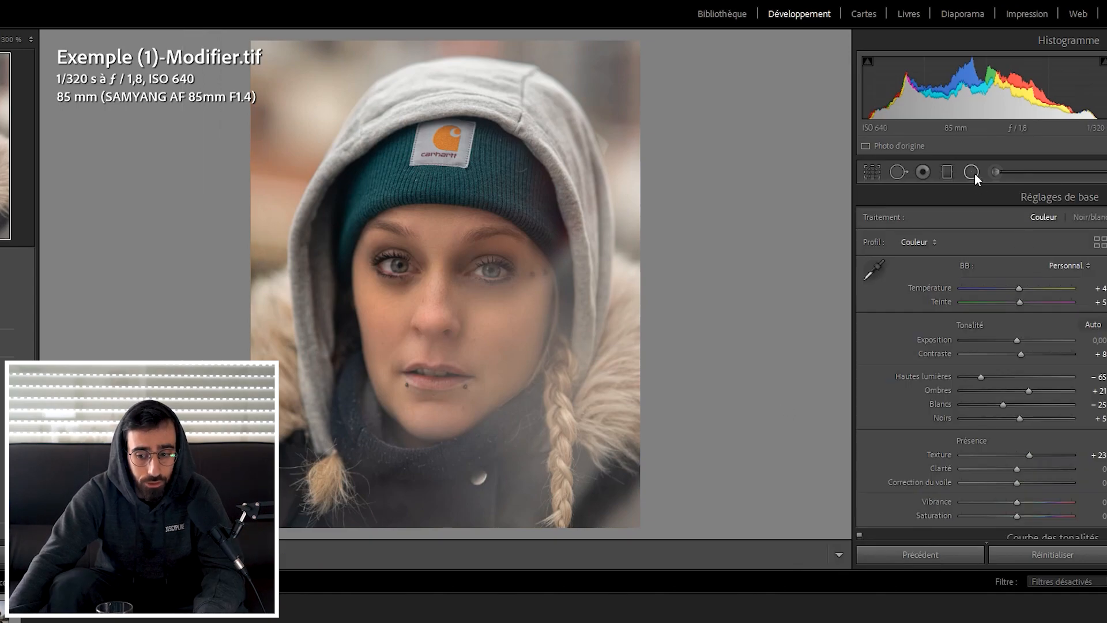
# - Brush a mask over the whites of both eyes, erase the overlap on the iris, and set its Saturation to −36
pyautogui.click(398, 268)
pyautogui.moveTo(679, 250); pyautogui.dragTo(440, 255)
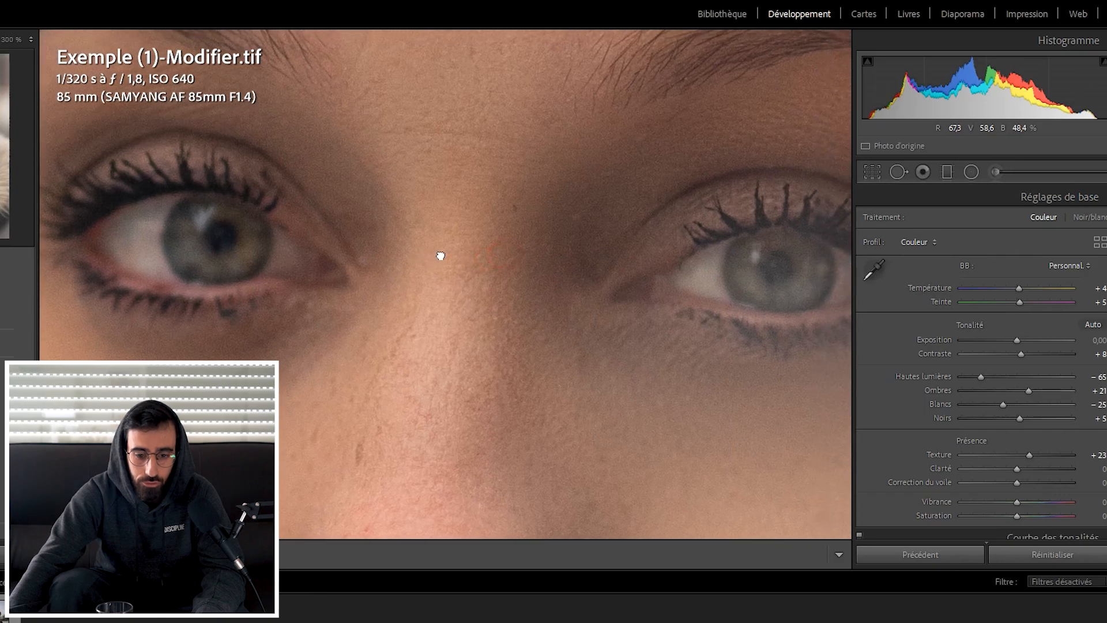
pyautogui.click(994, 172)
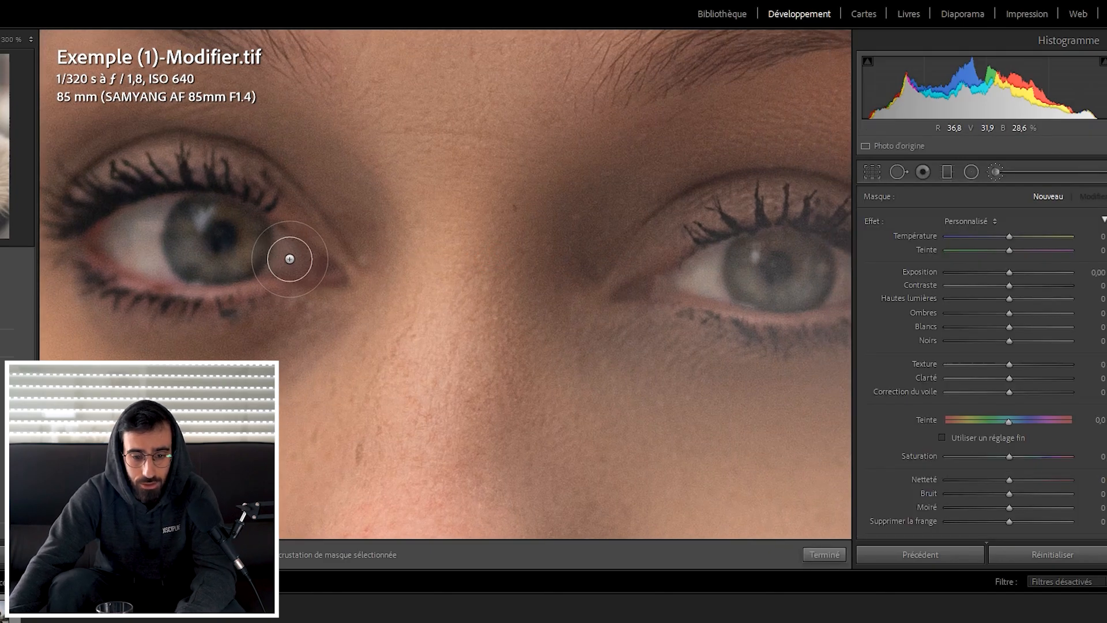
pyautogui.moveTo(289, 250); pyautogui.dragTo(280, 260)
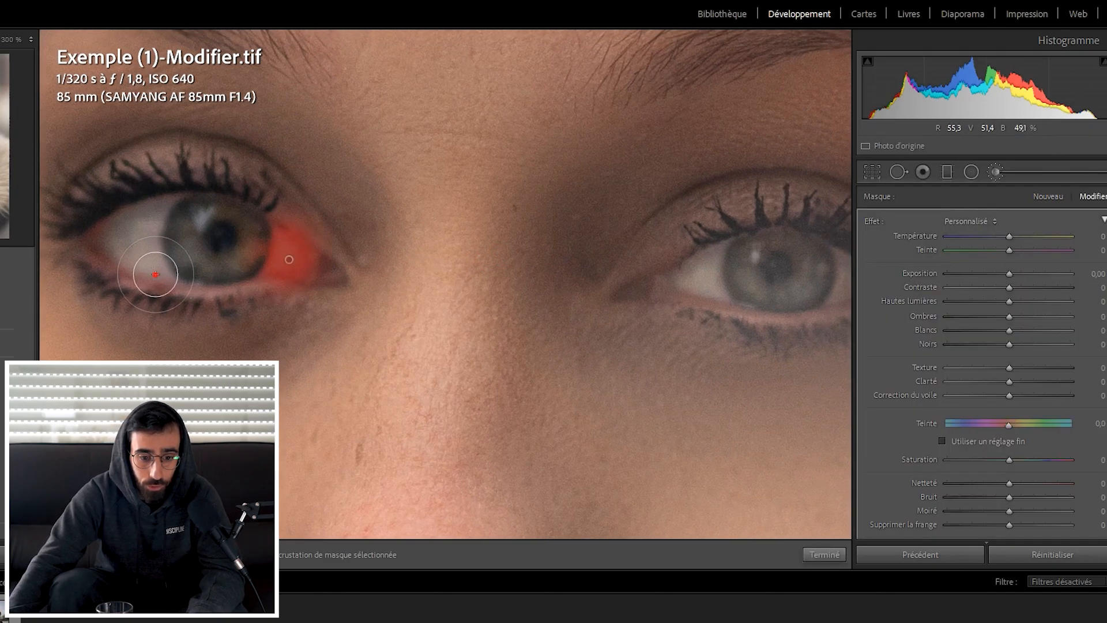
pyautogui.moveTo(111, 240); pyautogui.dragTo(161, 219)
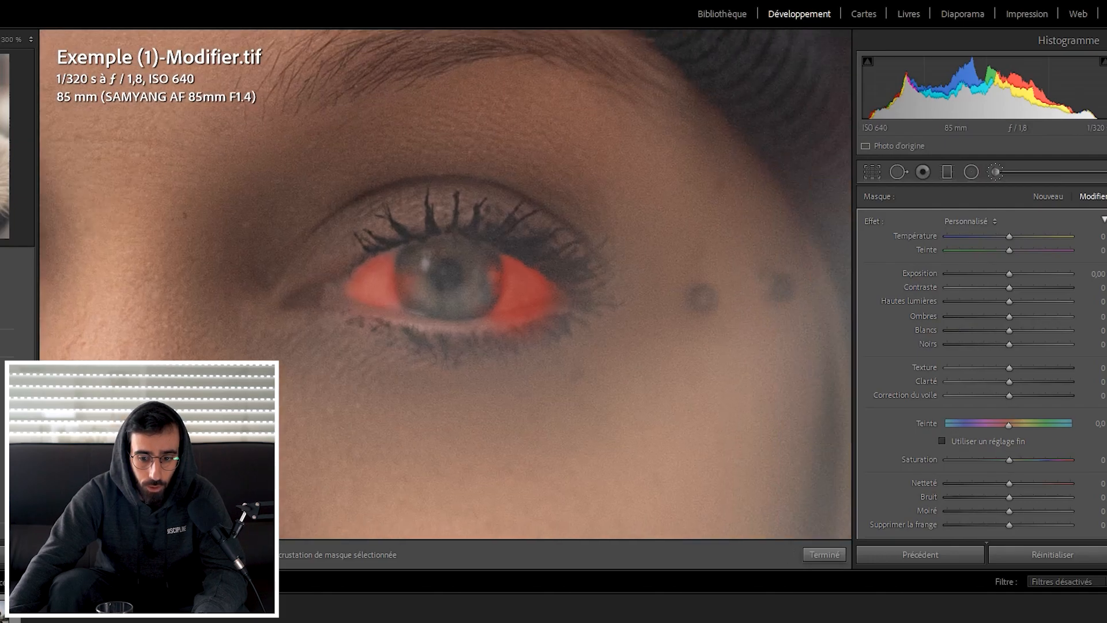
pyautogui.press('alt')
pyautogui.moveTo(548, 292)
pyautogui.mouseDown()
pyautogui.moveTo(475, 240)
pyautogui.moveTo(457, 292)
pyautogui.mouseUp()
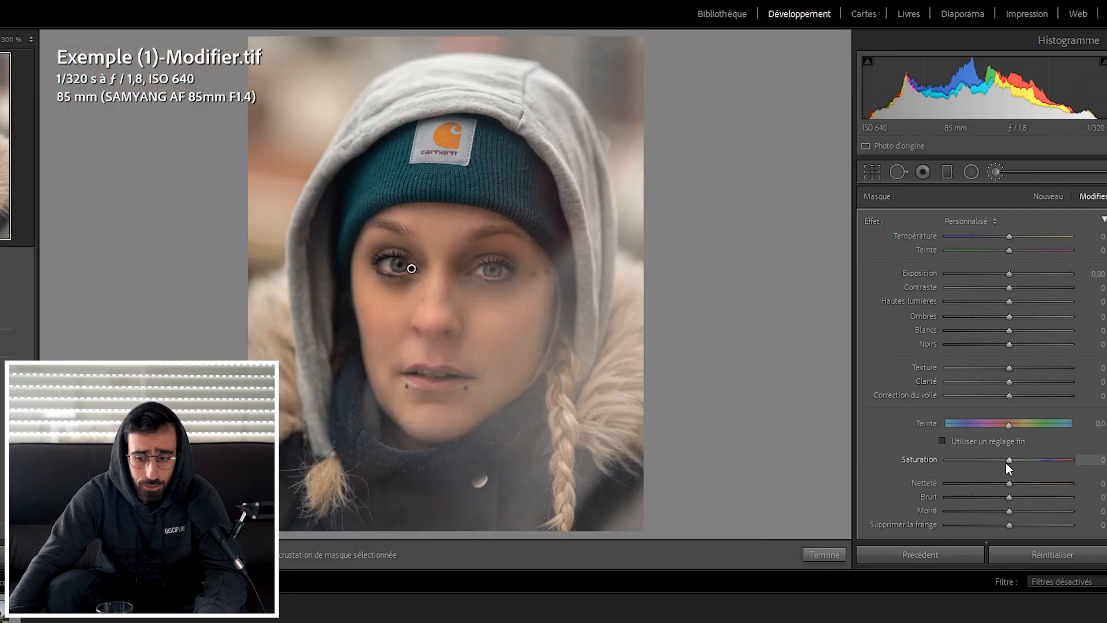
pyautogui.moveTo(1005, 462); pyautogui.dragTo(981, 462)
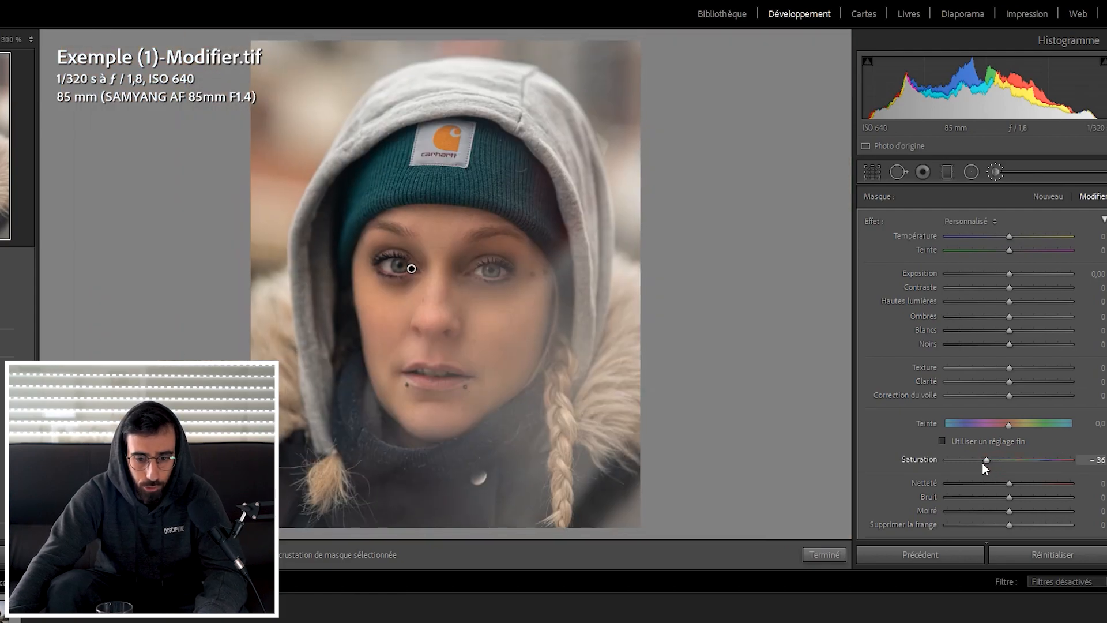
pyautogui.press('z')
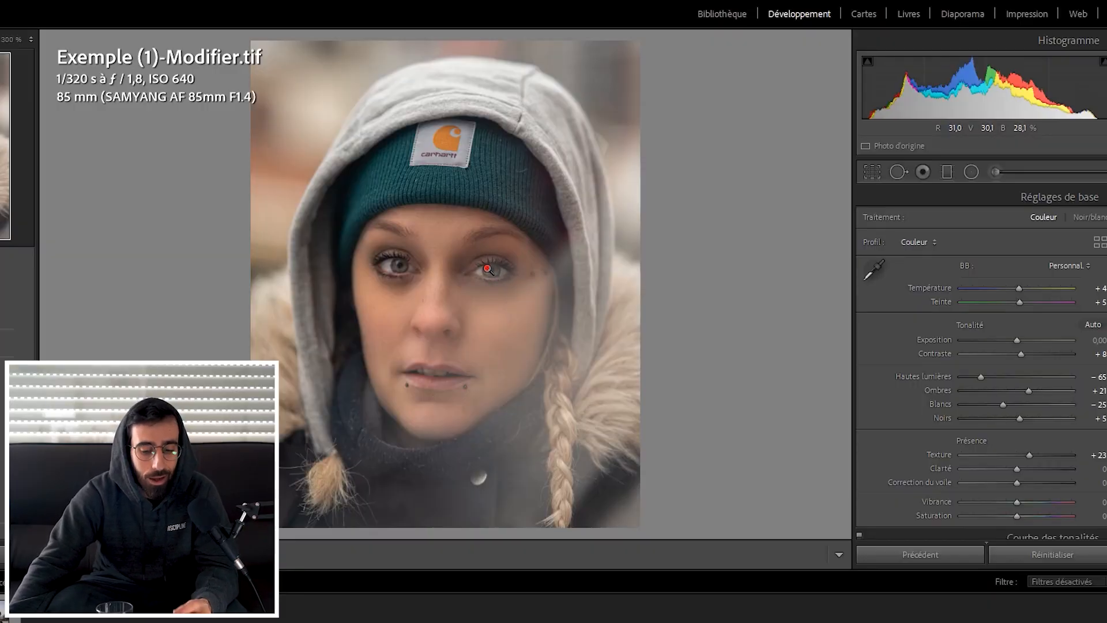
# - Start a new adjustment brush mask and paint it over the irises of the eyes
pyautogui.click(487, 270)
pyautogui.moveTo(606, 309); pyautogui.dragTo(726, 311)
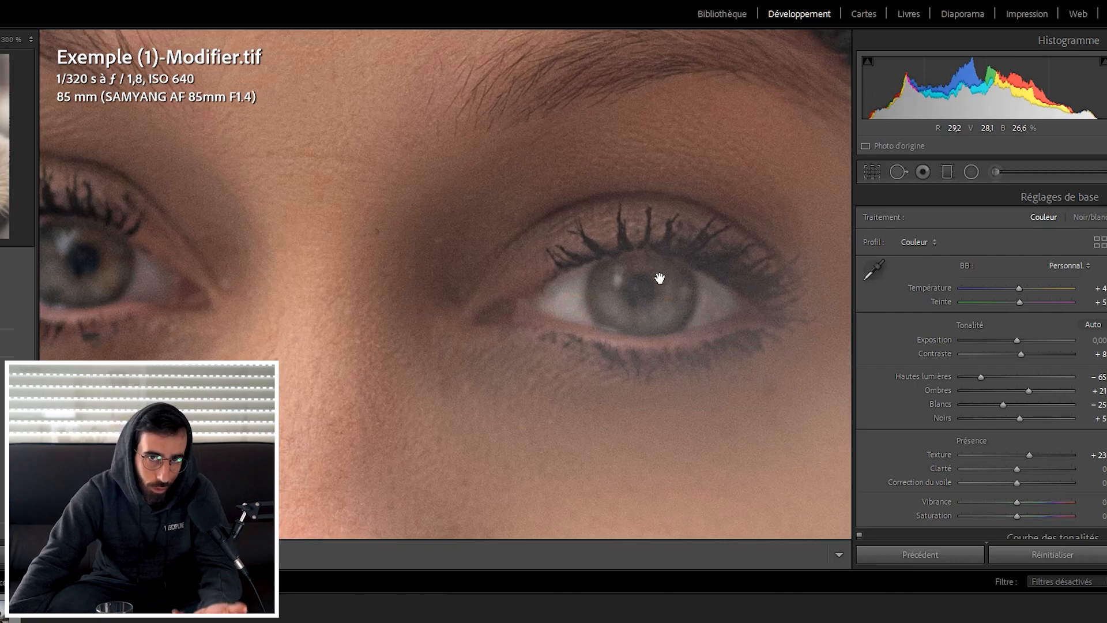
pyautogui.click(997, 173)
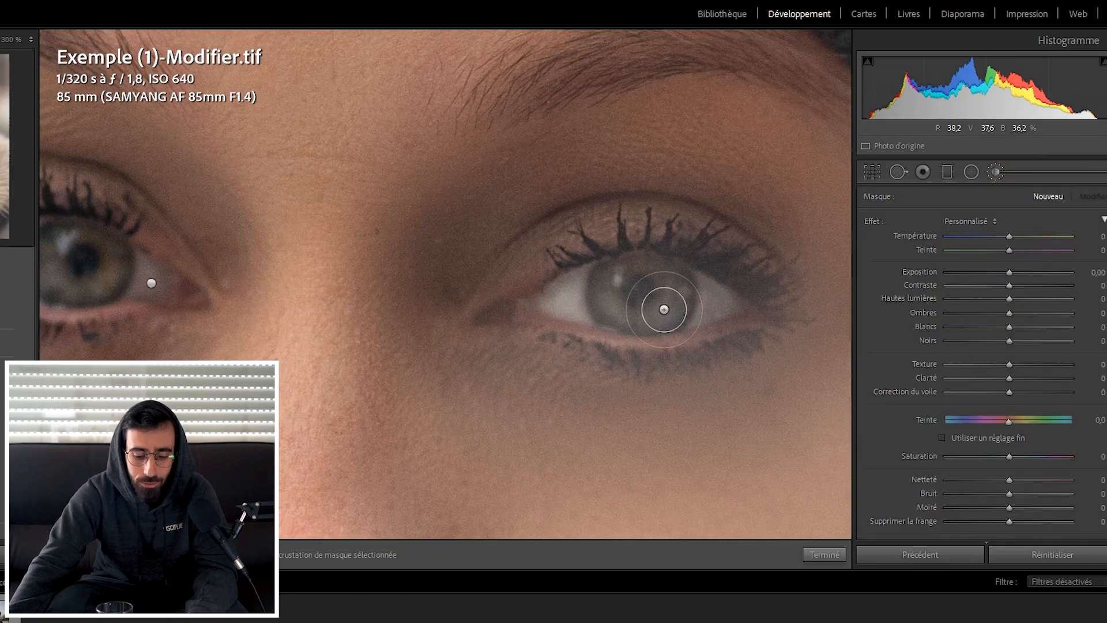
pyautogui.moveTo(668, 302)
pyautogui.mouseDown()
pyautogui.moveTo(630, 261)
pyautogui.moveTo(672, 296)
pyautogui.moveTo(680, 240)
pyautogui.mouseUp()
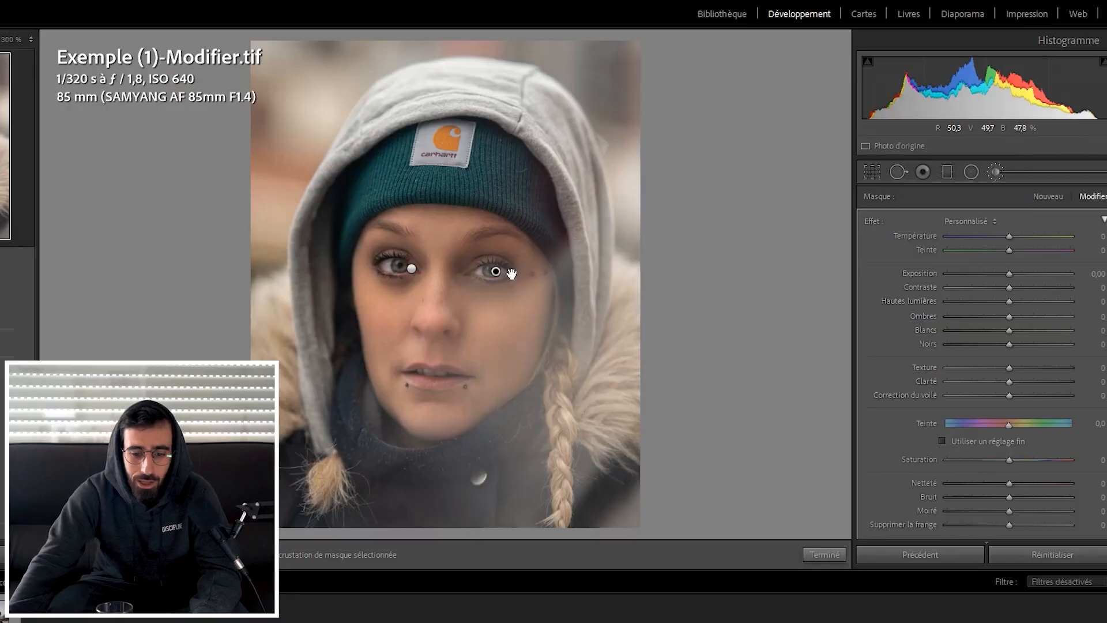
# - Try a Saturation of 100 on the iris brush mask and undo it
pyautogui.click(512, 273)
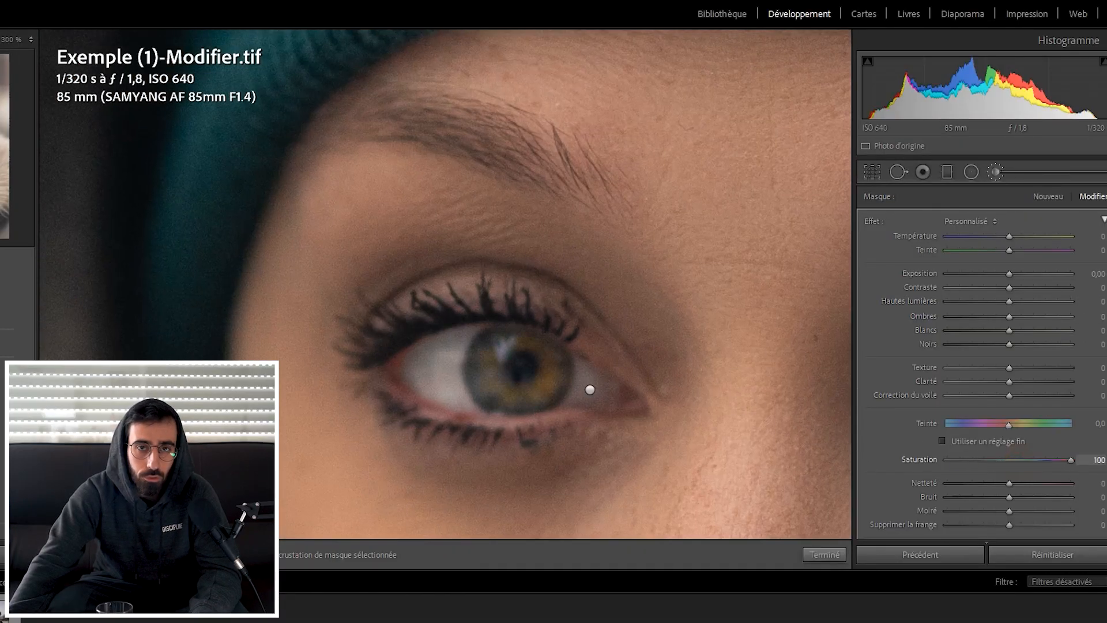
pyautogui.hotkey('ctrl', 'z')
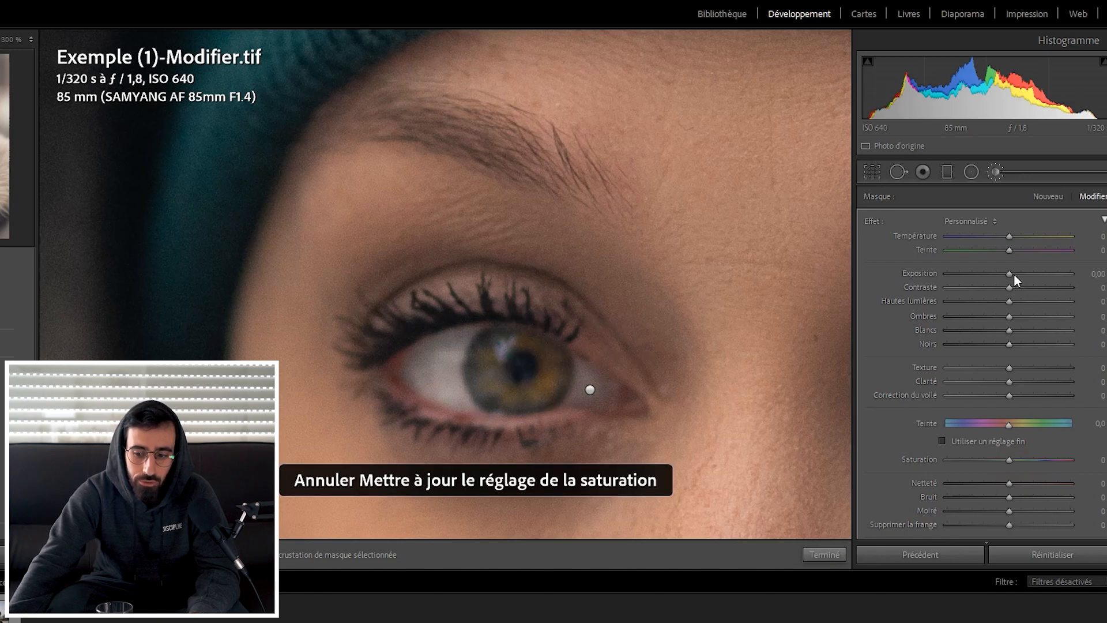
# - Set the iris mask's Exposition to 0,10 and Teinte to −37, close the brush and compare before and after
pyautogui.moveTo(1013, 274); pyautogui.dragTo(1013, 275)
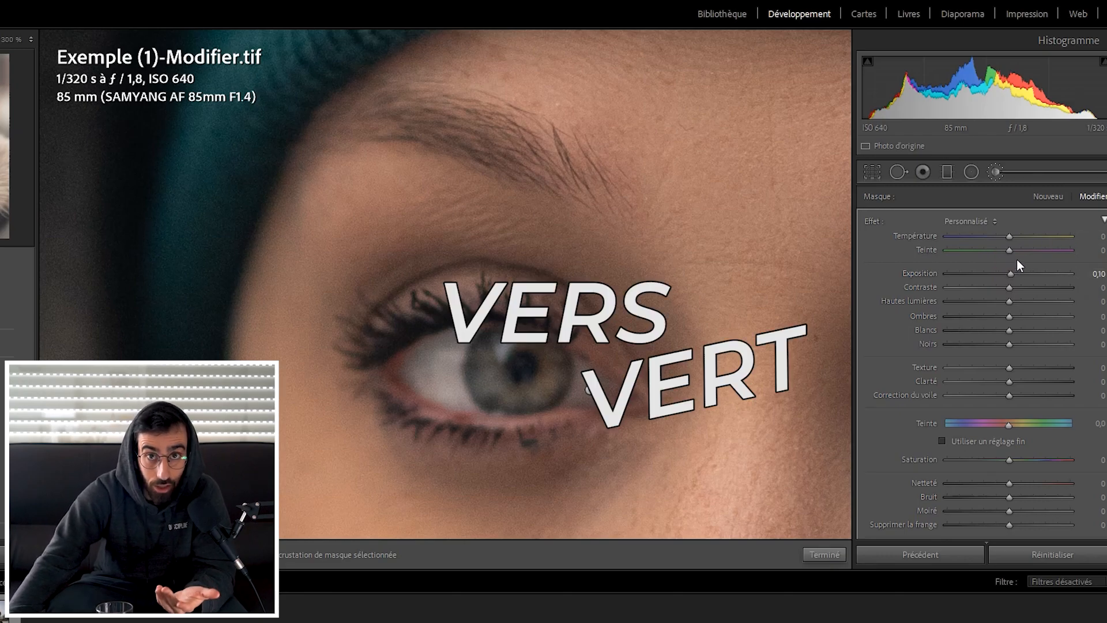
pyautogui.moveTo(1008, 250); pyautogui.dragTo(964, 251)
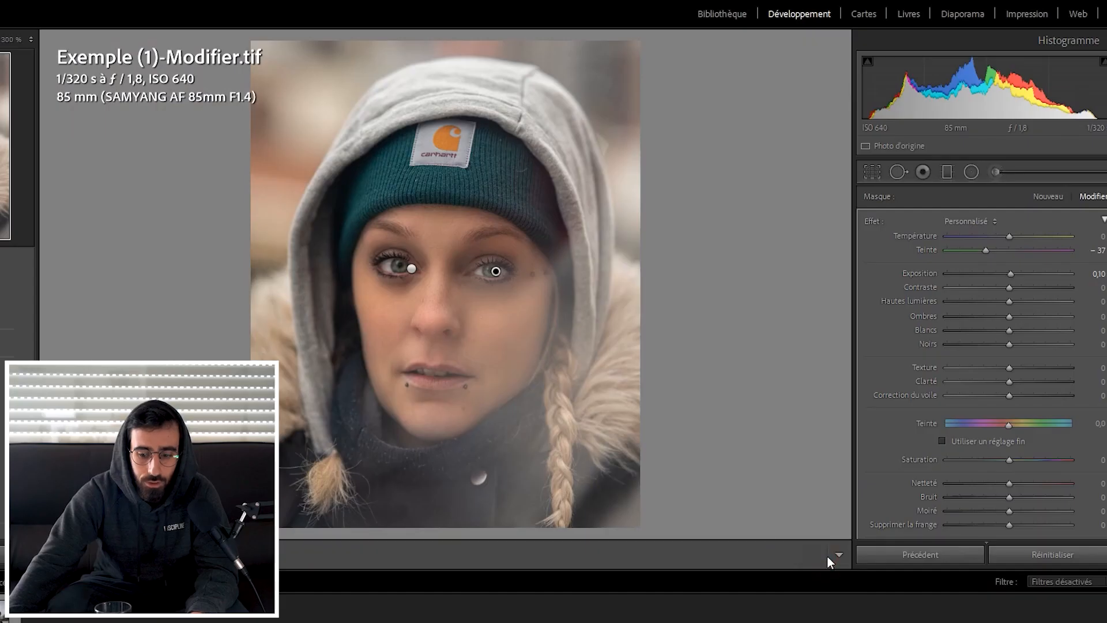
pyautogui.press('k')
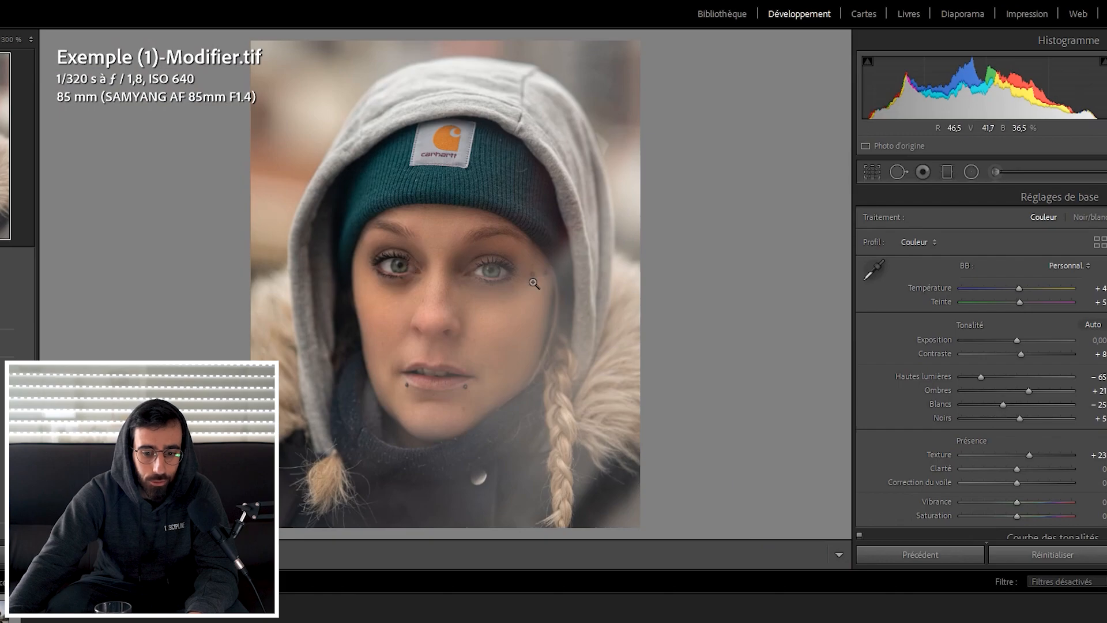
pyautogui.press('y')
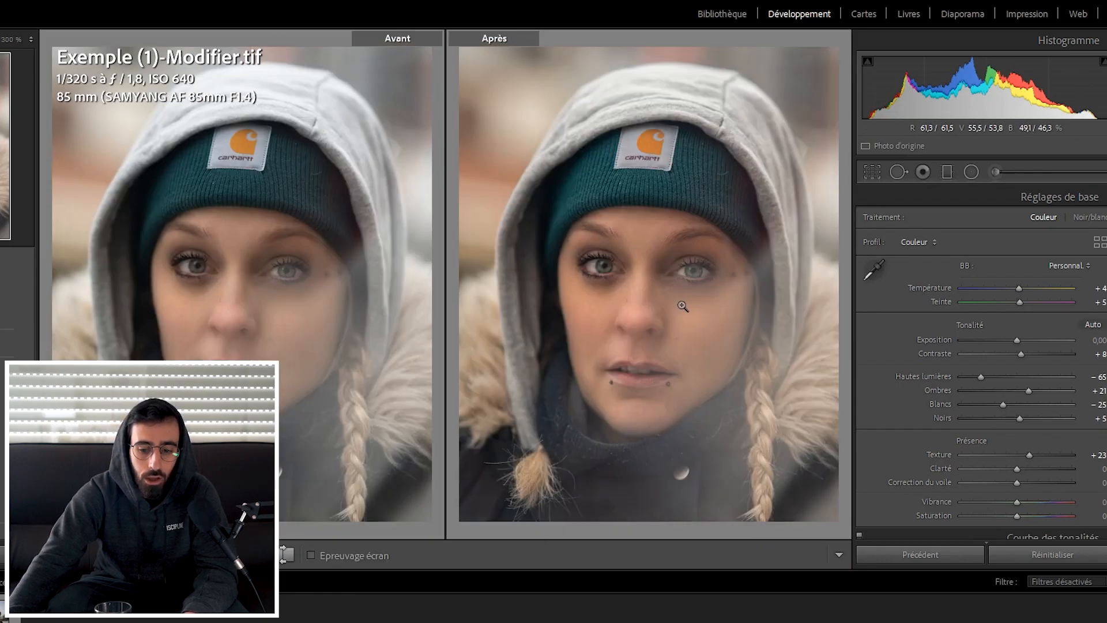
# - Draw a radial filter centred between the eyes that affects the area outside it, and widen the ellipse across the hood using the mask overlay
pyautogui.hotkey('shift', 'm')
pyautogui.moveTo(469, 266); pyautogui.dragTo(543, 303)
pyautogui.press('o')
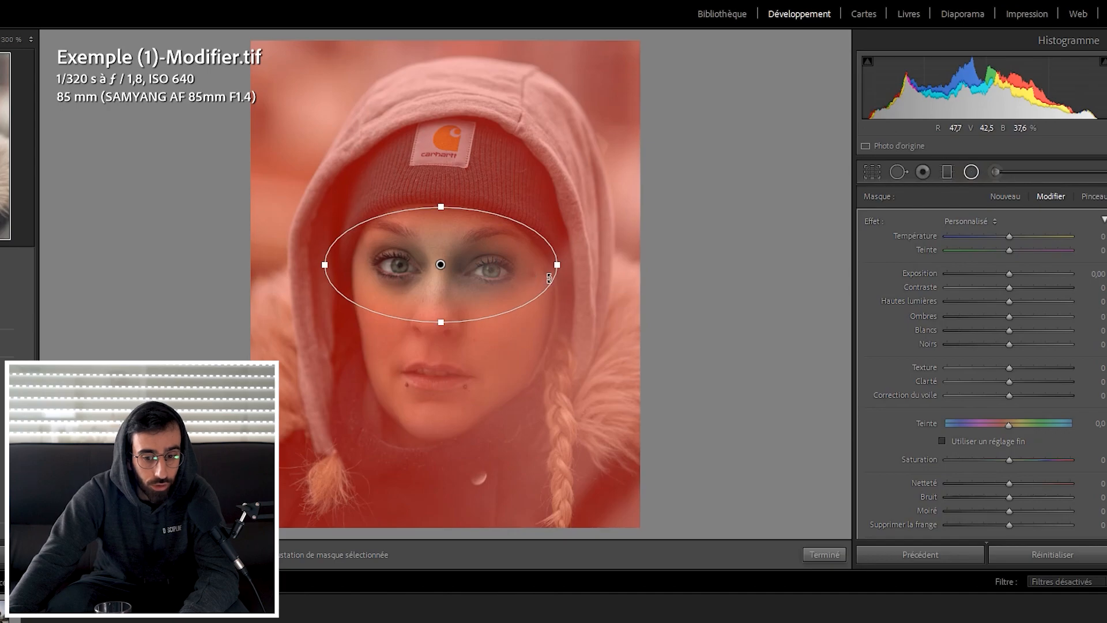
pyautogui.moveTo(558, 267); pyautogui.dragTo(595, 267)
pyautogui.press('o')
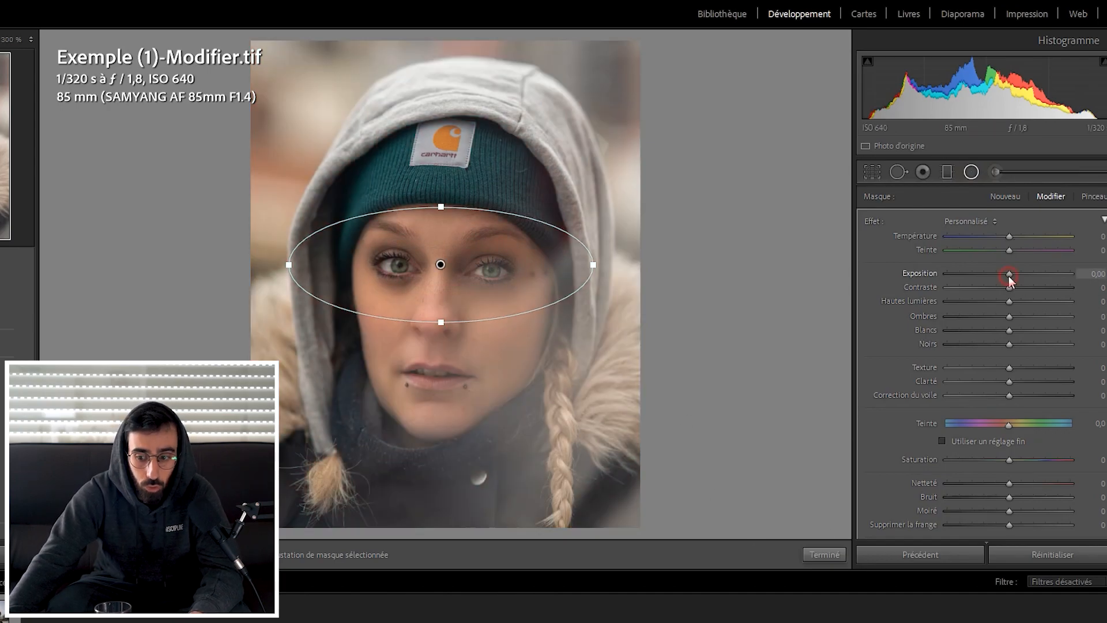
# - Set the radial filter's Exposition to −0,20 and close the filter
pyautogui.moveTo(1008, 276); pyautogui.dragTo(1003, 275)
pyautogui.click(1084, 273)
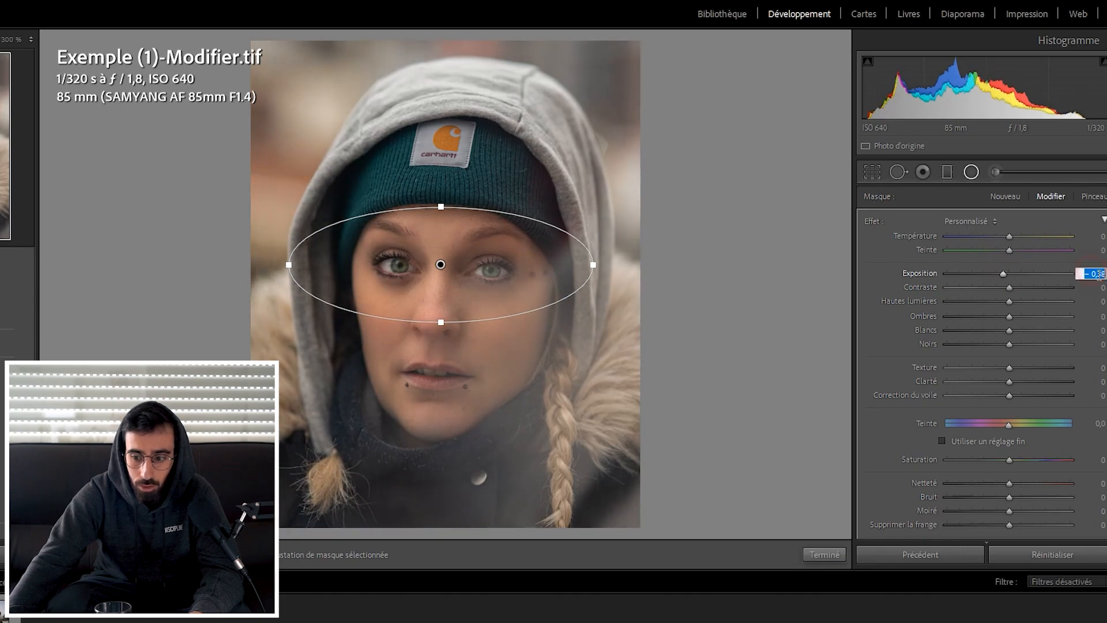
pyautogui.write('-0,2')
pyautogui.press('Return')
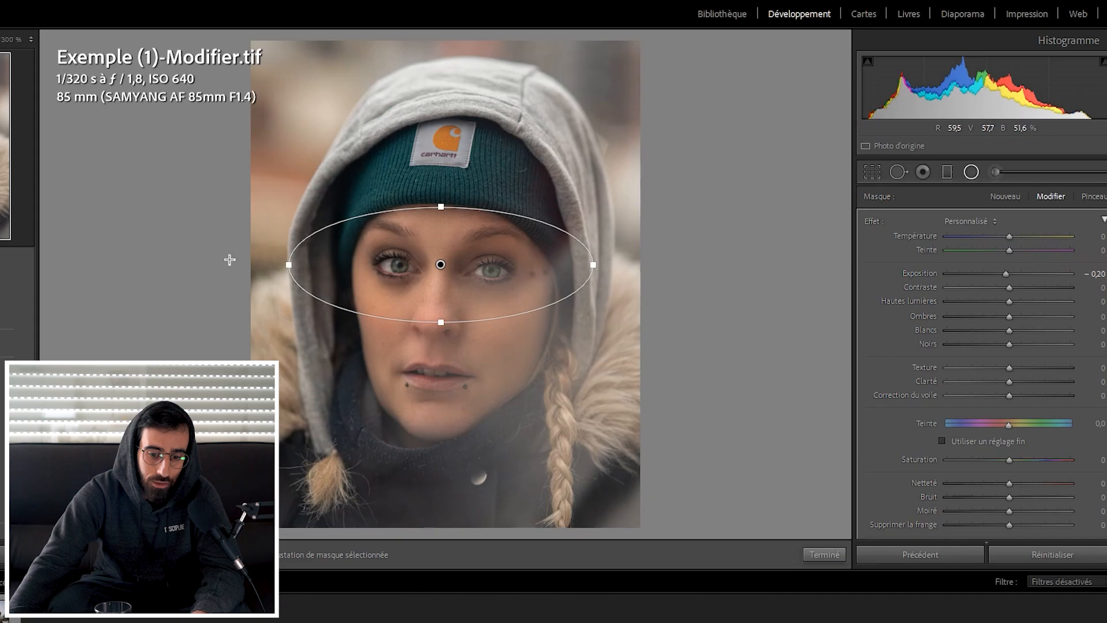
pyautogui.click(840, 557)
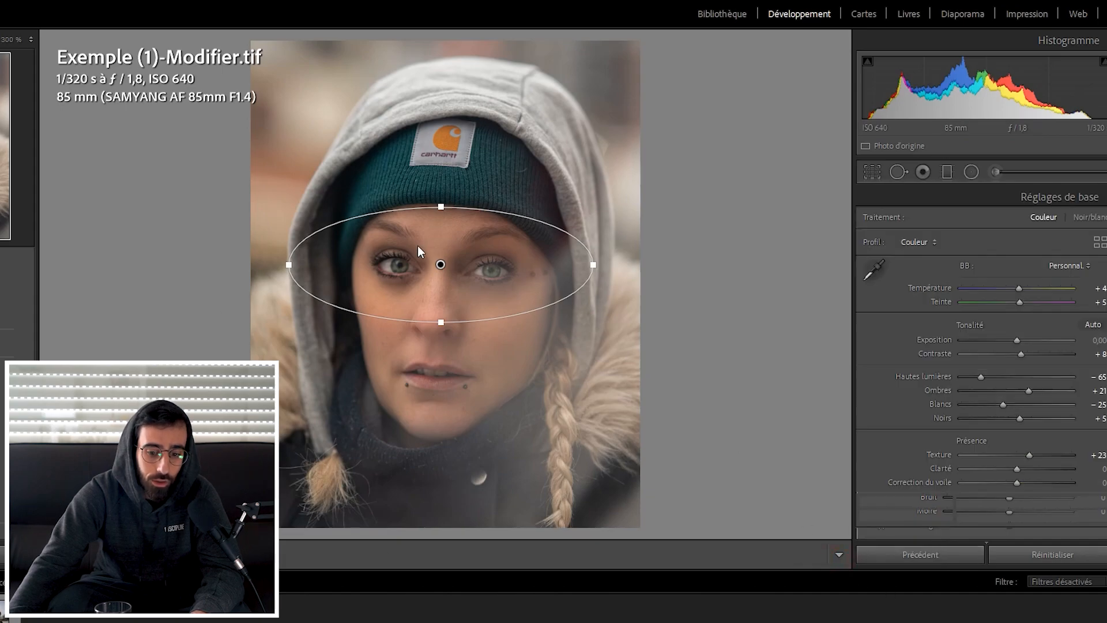